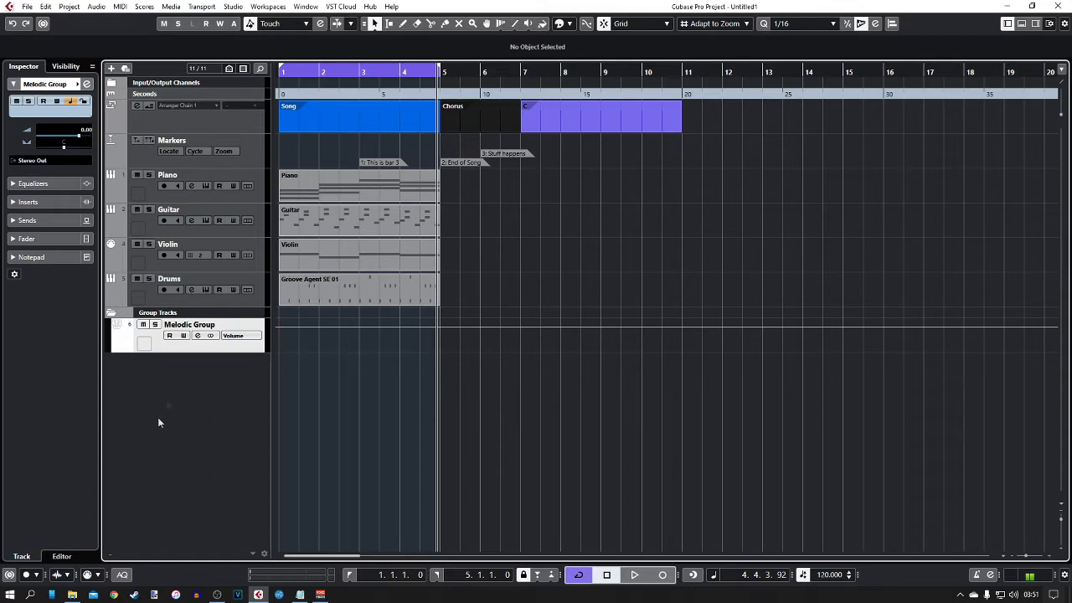
# Add one stereo effect track named EQ FX with the Frequency equalizer, routed to Stereo Out, and close its plug-in editor
pyautogui.rightClick(169, 377)
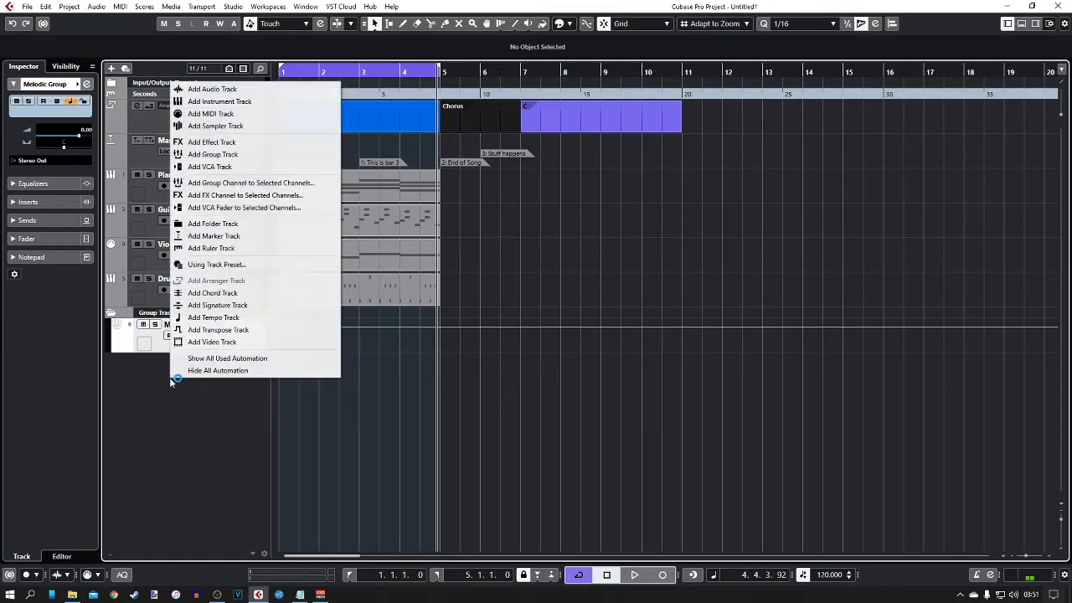
pyautogui.click(216, 144)
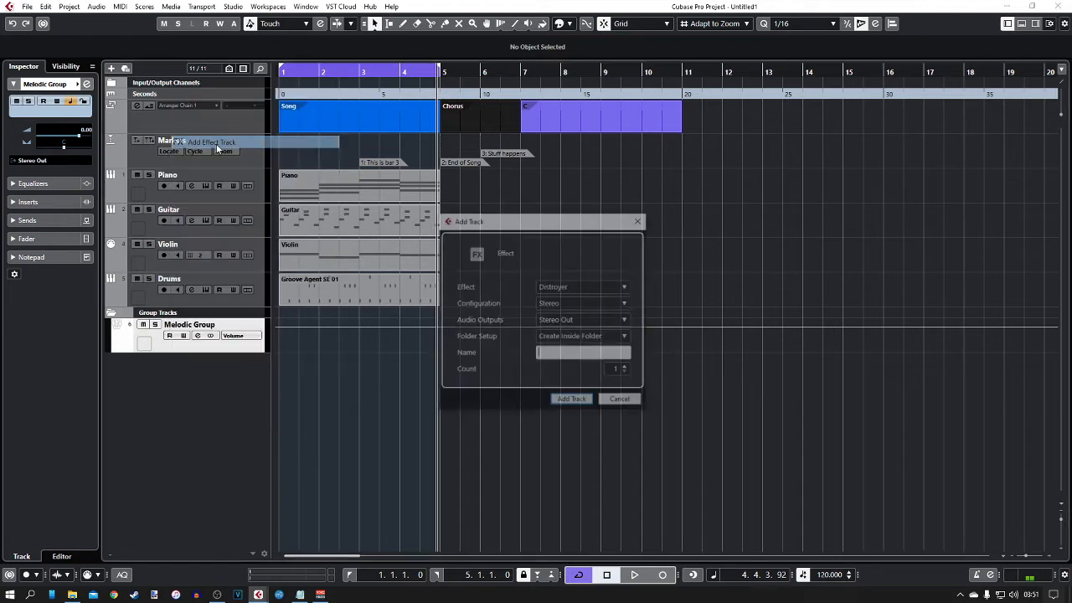
pyautogui.click(567, 287)
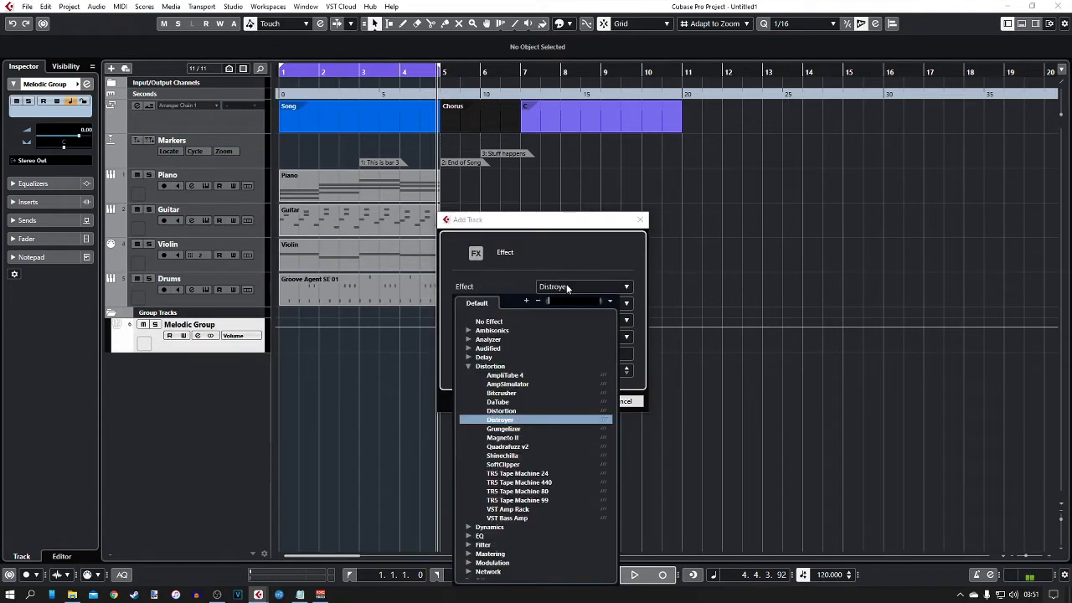
pyautogui.click(467, 366)
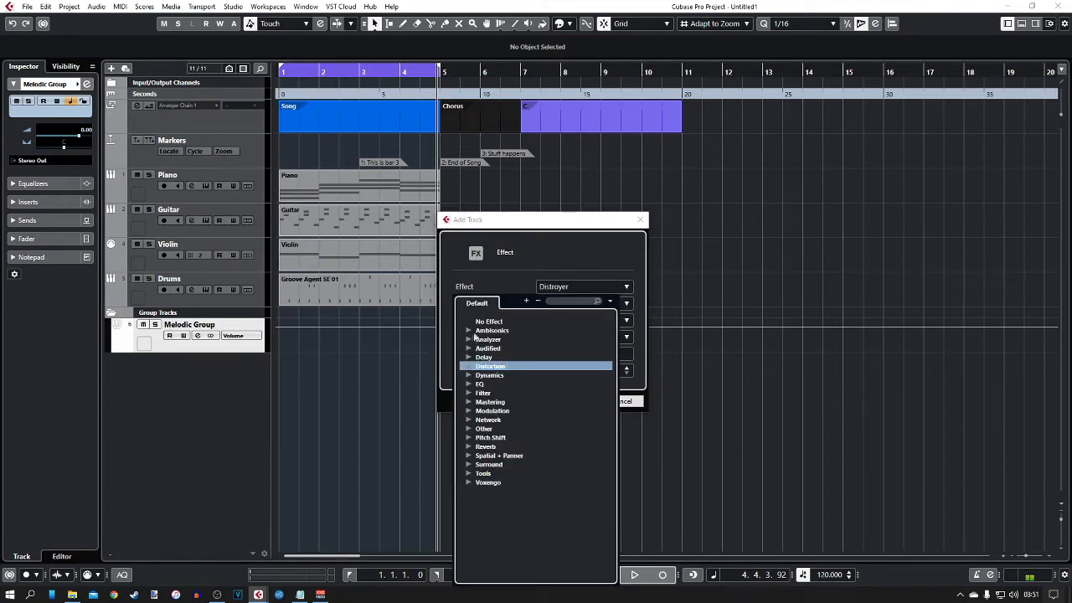
pyautogui.click(467, 384)
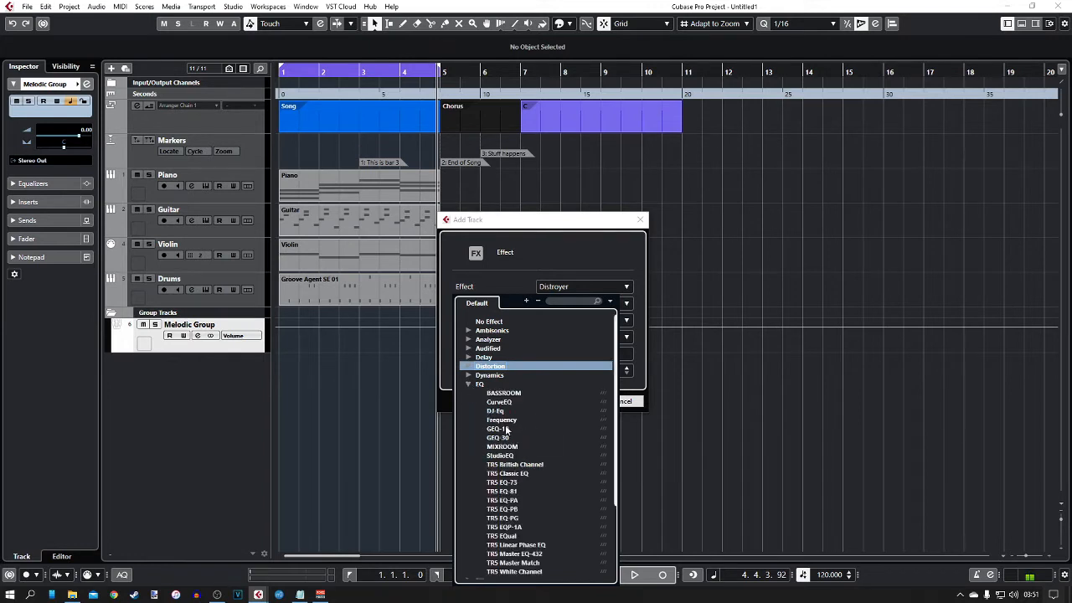
pyautogui.click(502, 419)
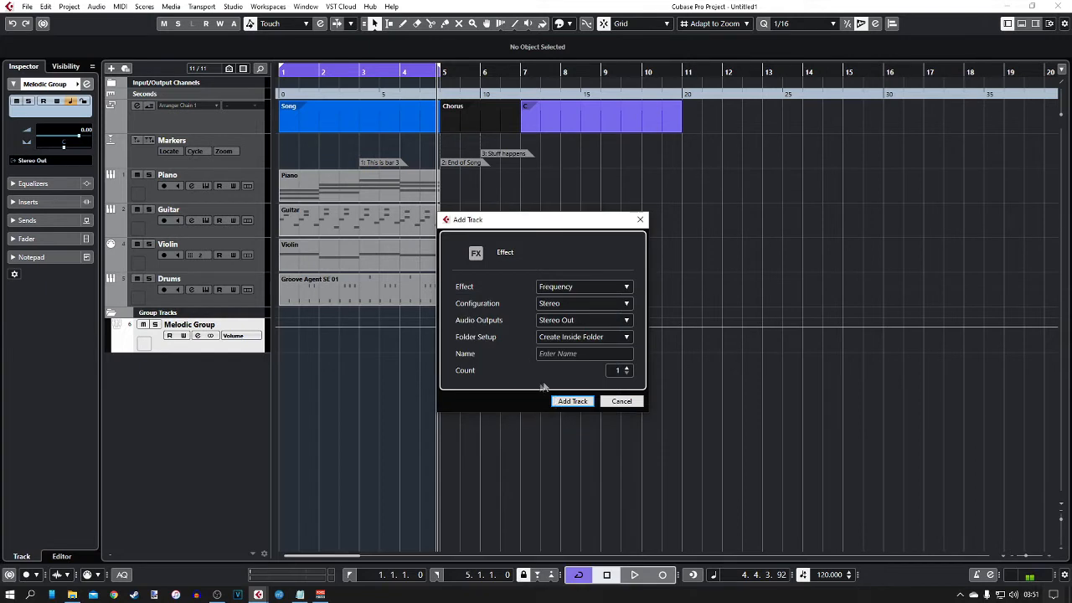
pyautogui.click(563, 353)
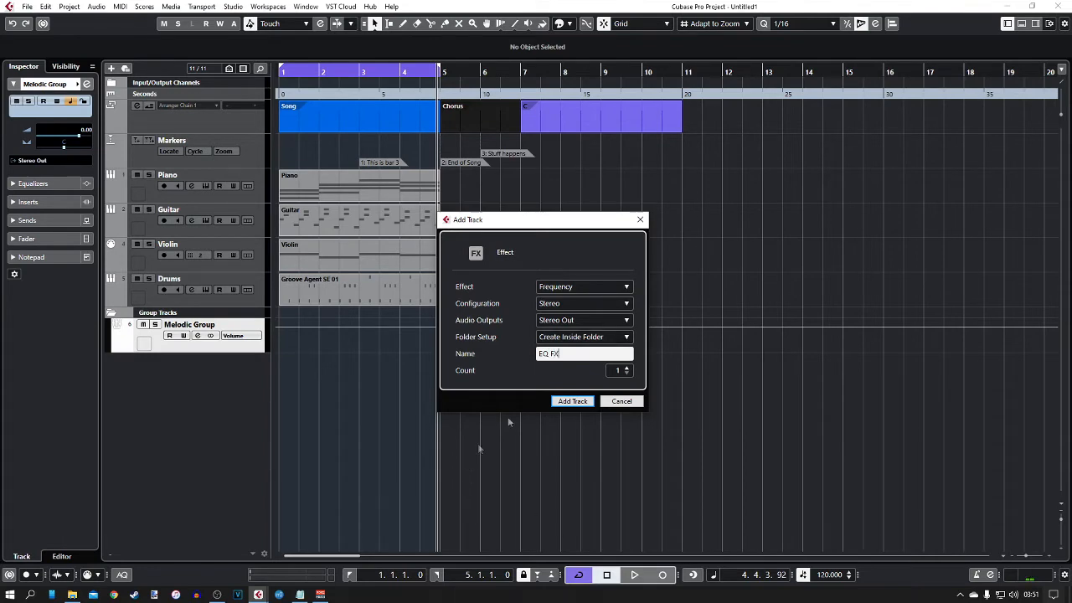
pyautogui.click(572, 400)
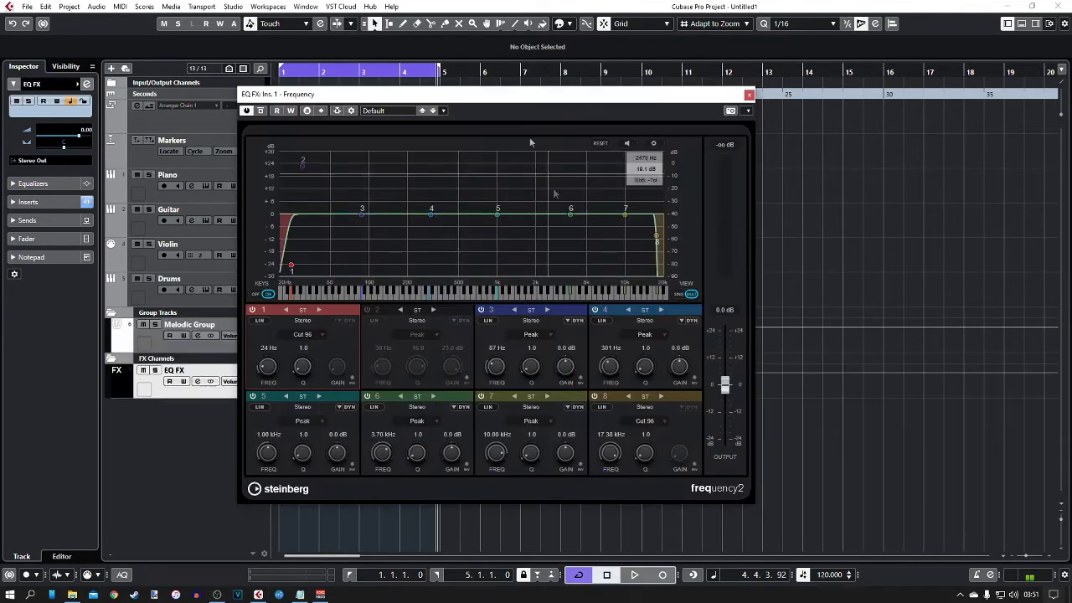
pyautogui.moveTo(491, 100); pyautogui.dragTo(705, 117)
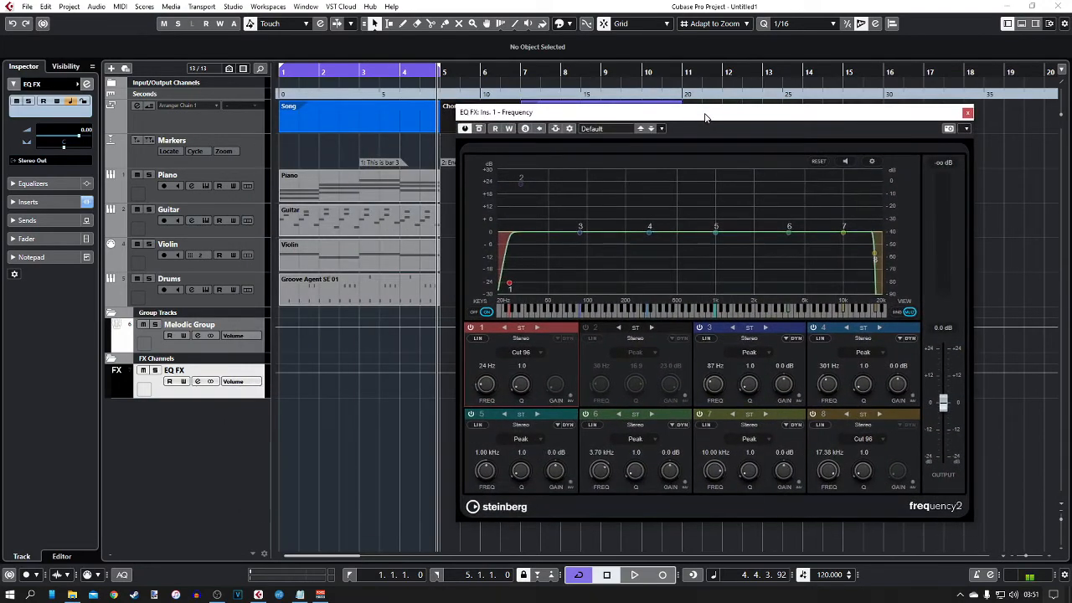
pyautogui.click(967, 112)
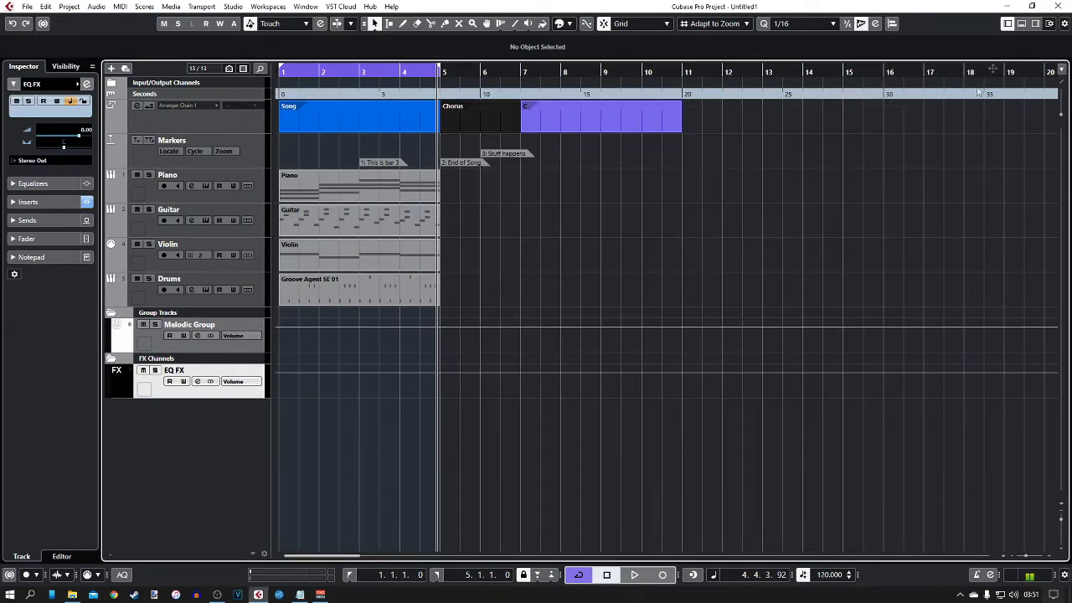
pyautogui.click(1021, 23)
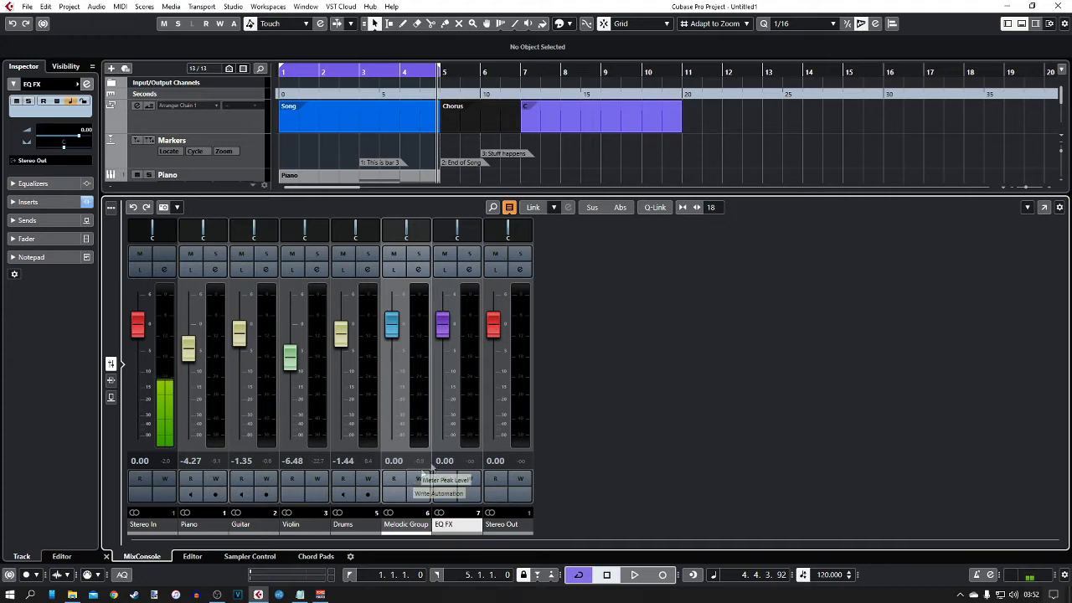
pyautogui.click(215, 269)
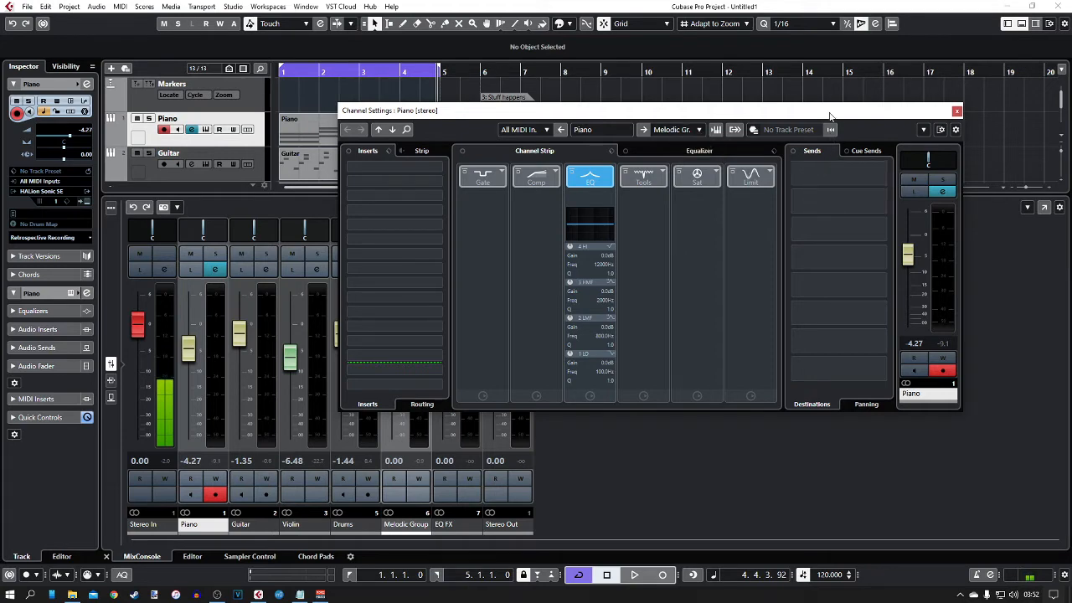
pyautogui.moveTo(829, 115); pyautogui.dragTo(784, 113)
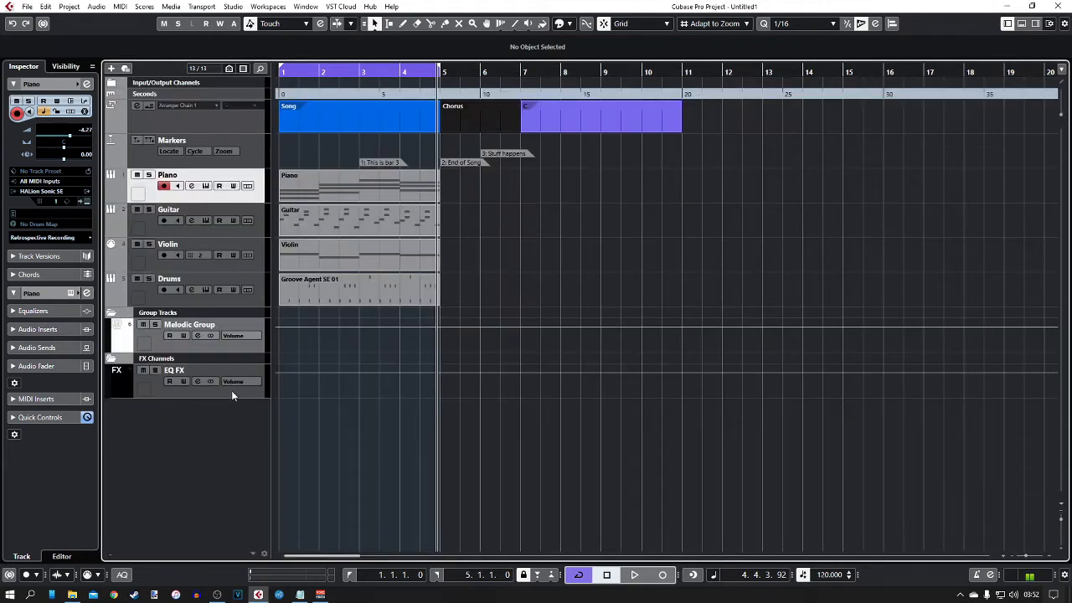
# Show the mixer, open the Piano channel's settings, and assign and activate its first send to EQ FX
pyautogui.click(1023, 25)
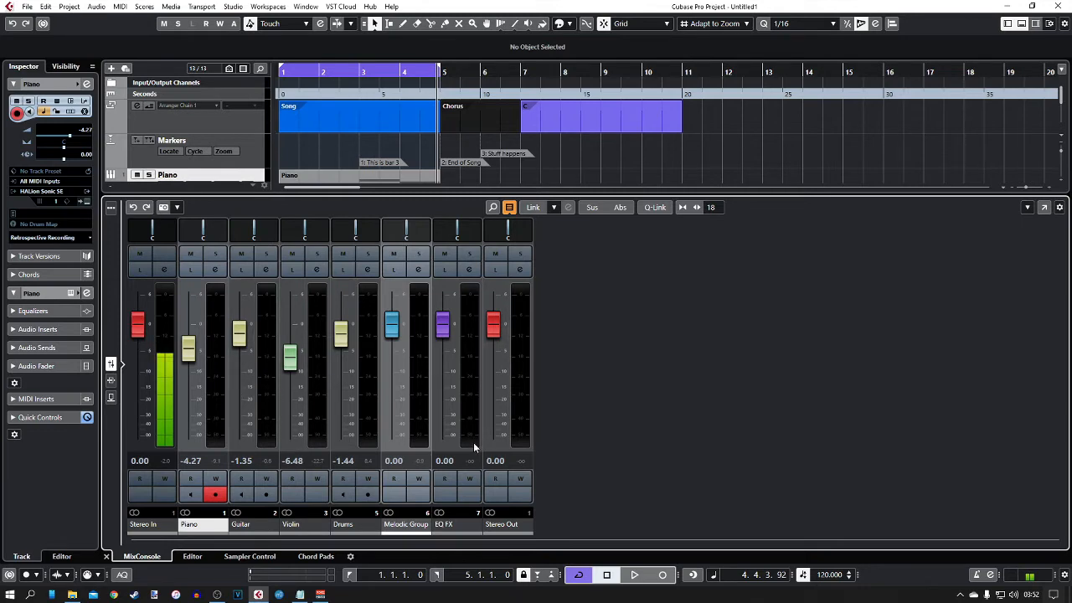
pyautogui.click(214, 272)
pyautogui.moveTo(554, 111); pyautogui.dragTo(513, 153)
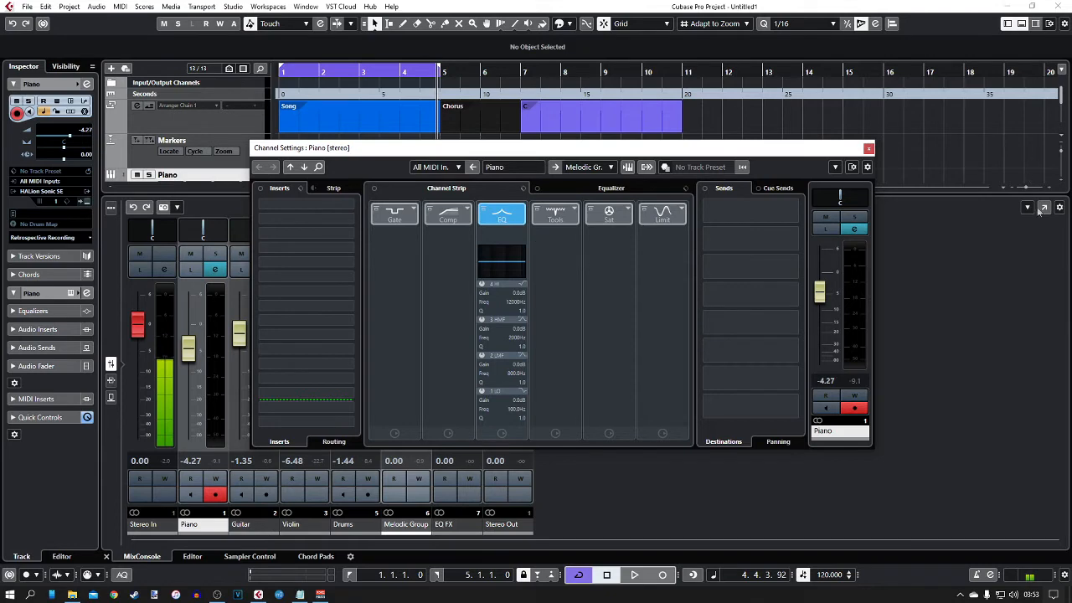
pyautogui.moveTo(603, 147); pyautogui.dragTo(584, 139)
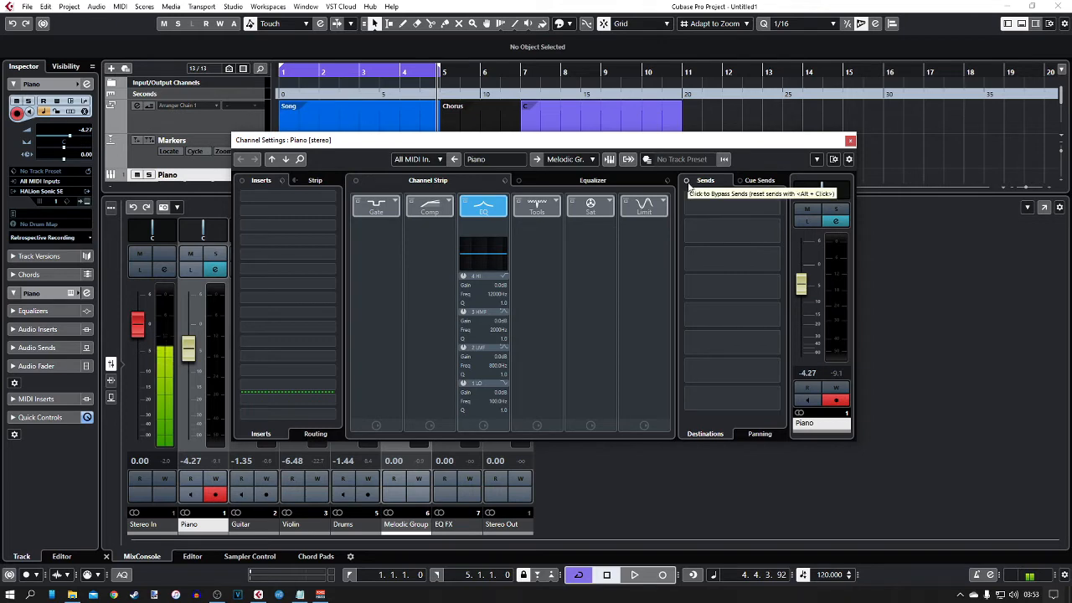
pyautogui.click(775, 207)
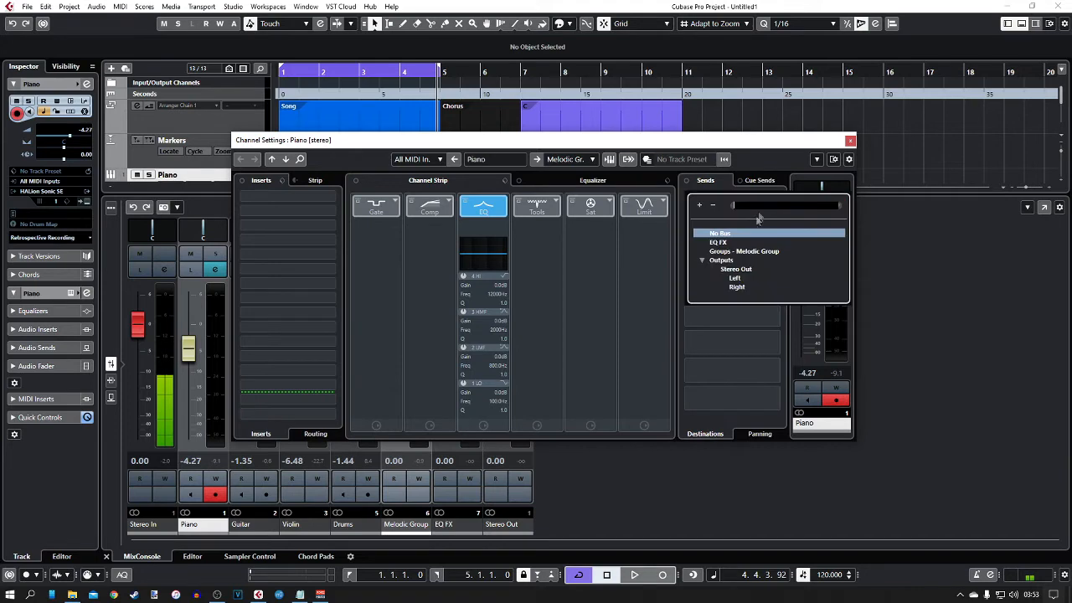
pyautogui.click(717, 243)
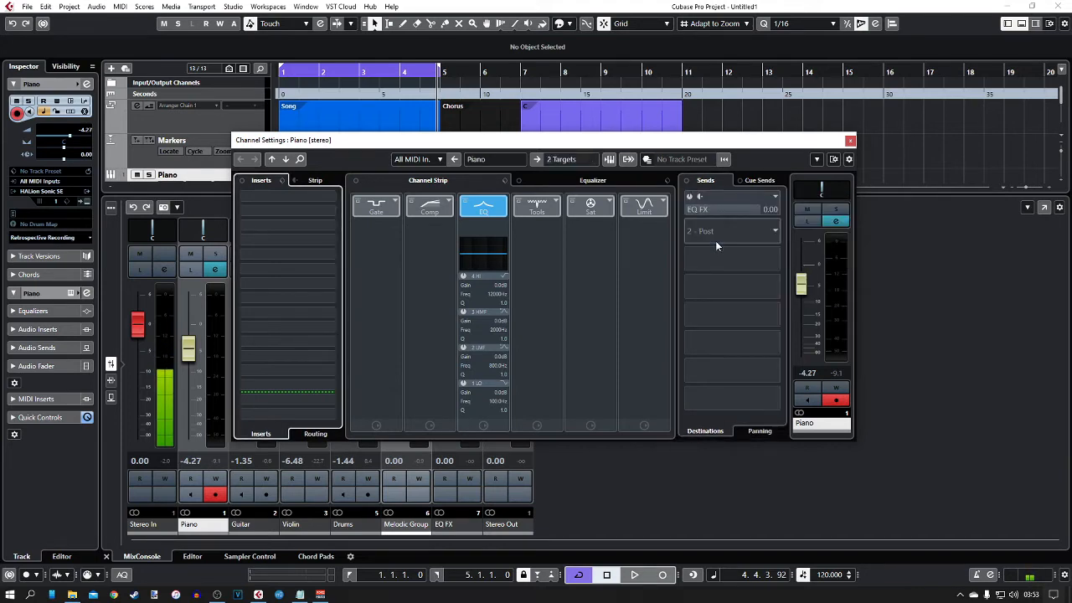
pyautogui.click(689, 197)
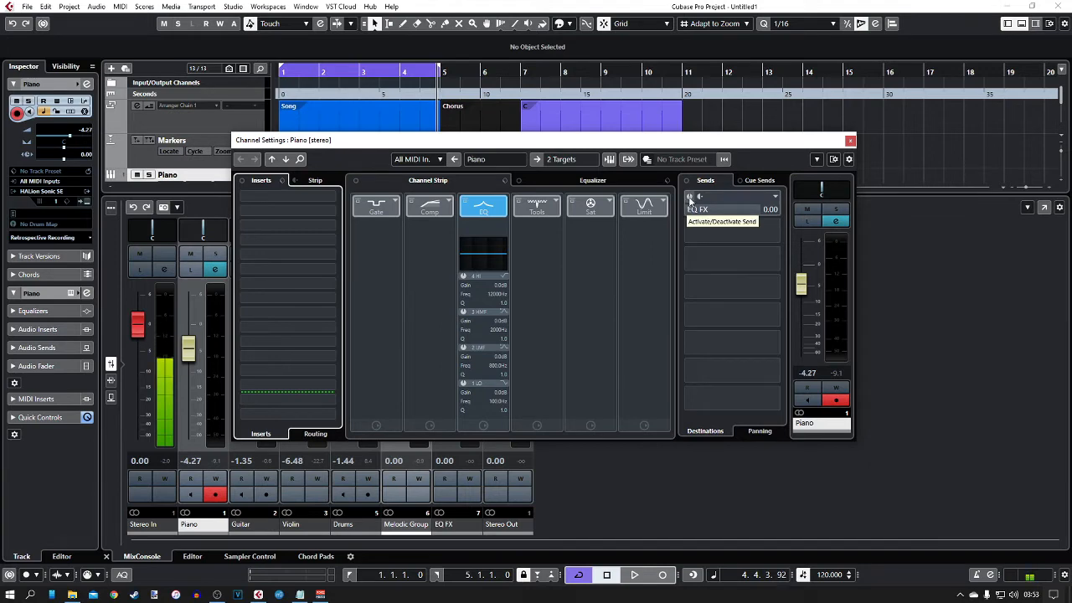
pyautogui.click(689, 198)
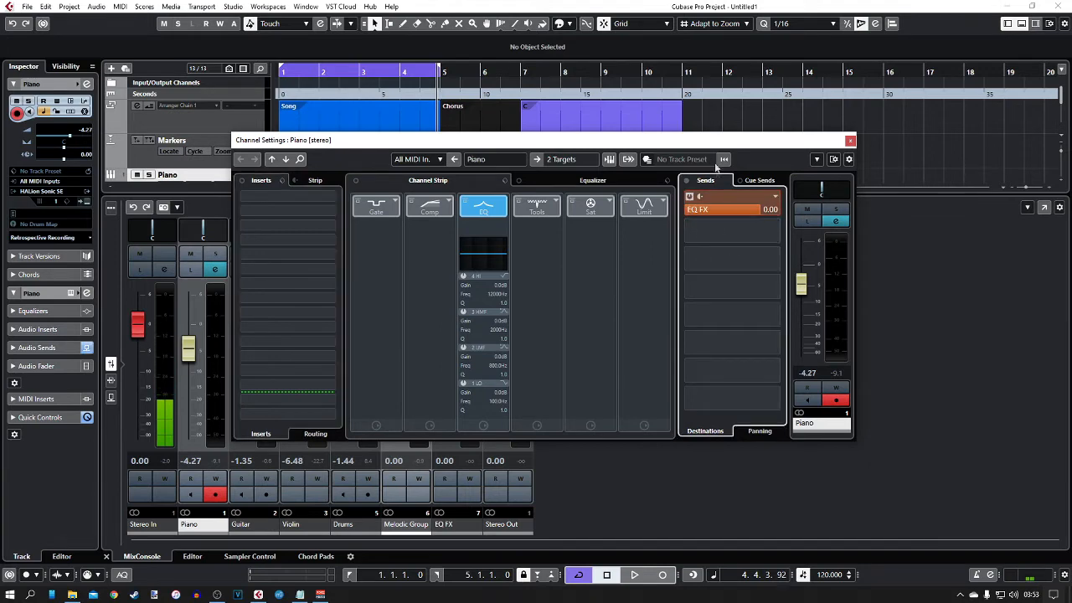
# Lower the Piano's EQ FX send level to about -37.8, reset it to 0.00, and close the channel settings
pyautogui.moveTo(724, 145); pyautogui.dragTo(723, 124)
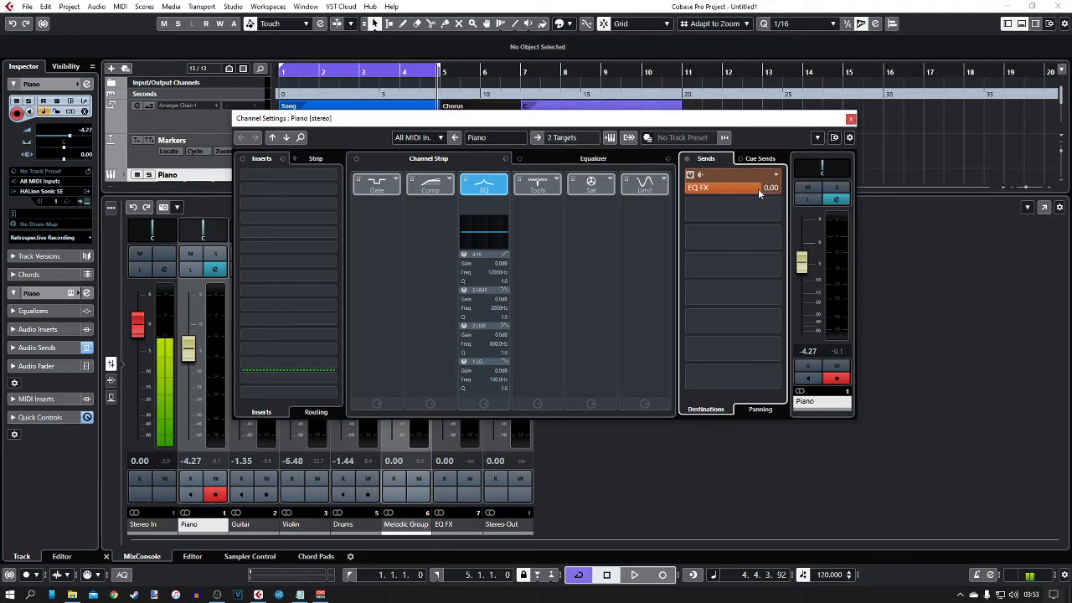
pyautogui.moveTo(691, 197); pyautogui.dragTo(679, 204)
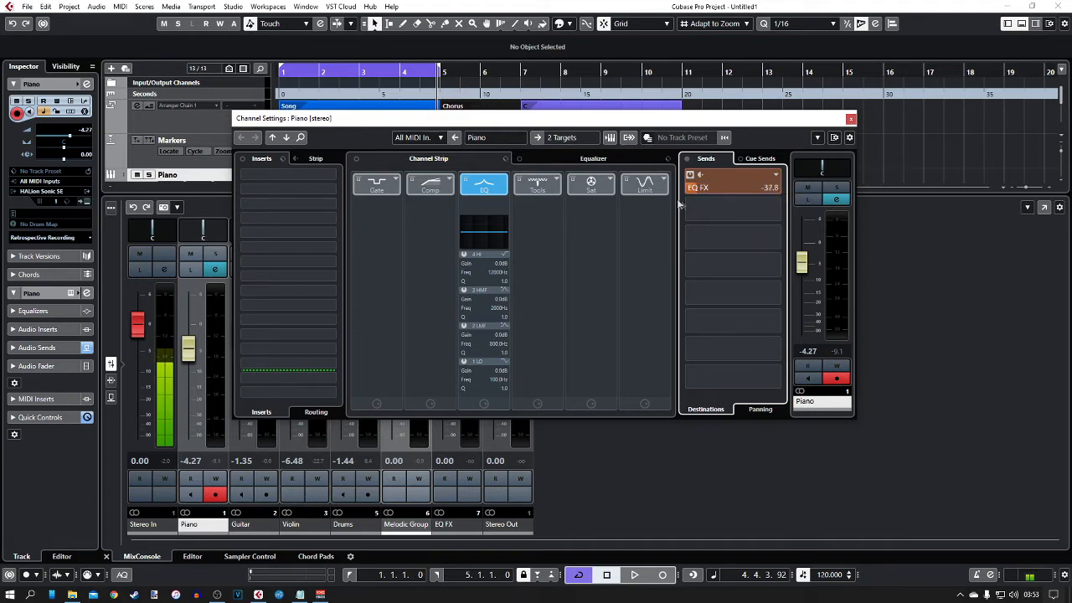
pyautogui.keyDown('ctrl'); pyautogui.click(769, 192); pyautogui.keyUp('ctrl')
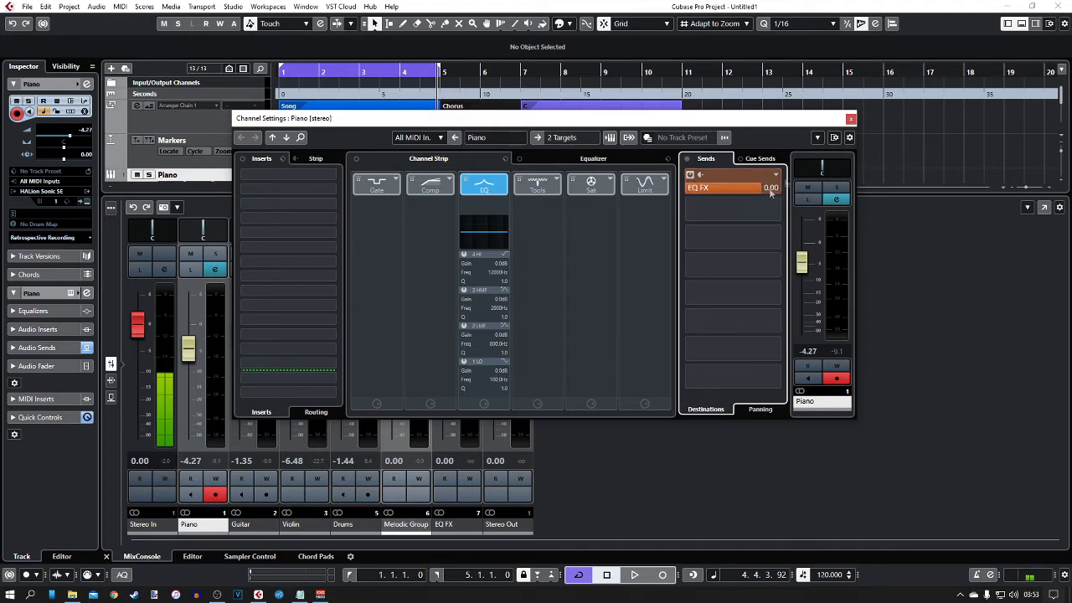
pyautogui.click(851, 120)
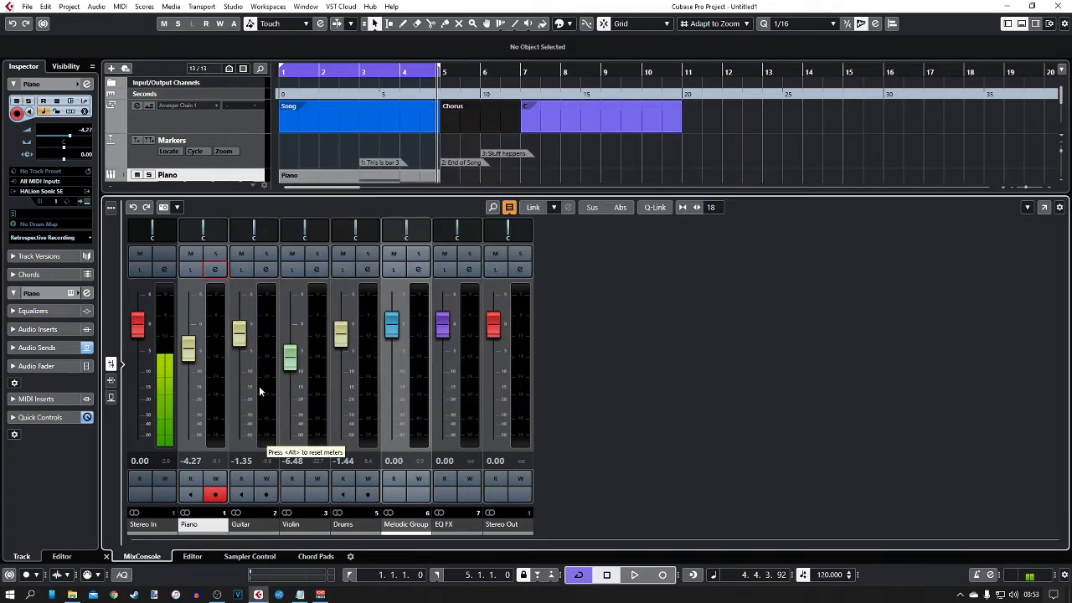
# Assign the Guitar channel's first send to EQ FX, activate it, and close the channel settings
pyautogui.click(265, 269)
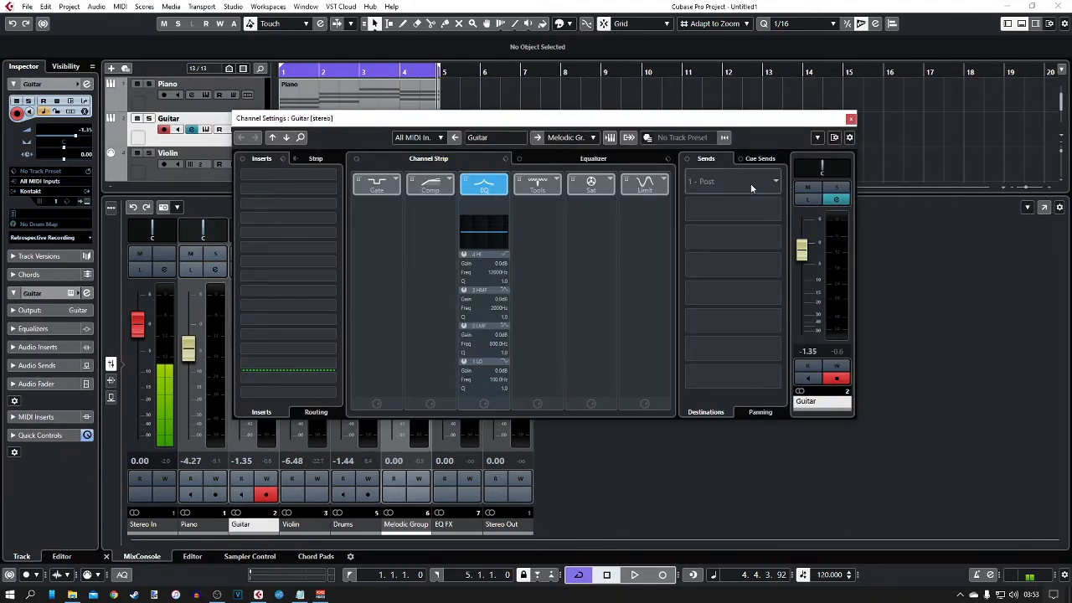
pyautogui.click(747, 182)
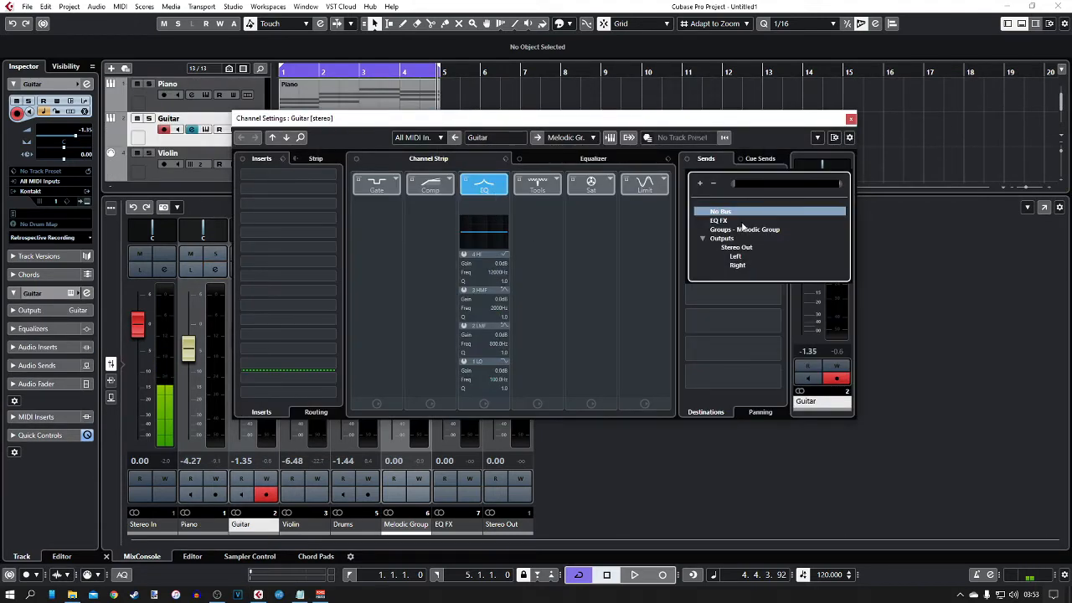
pyautogui.click(719, 220)
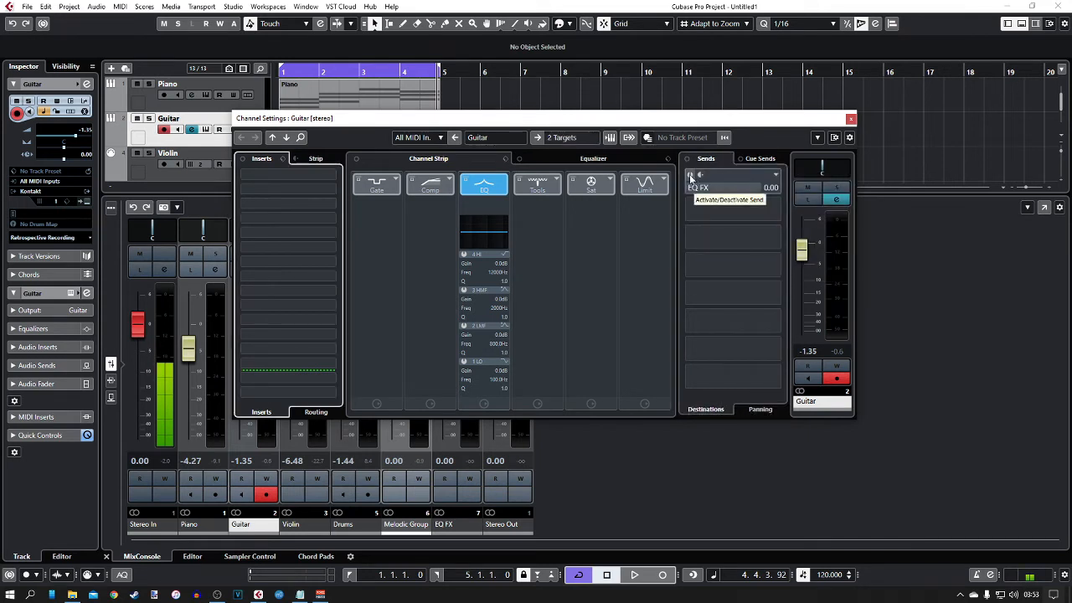
pyautogui.click(689, 175)
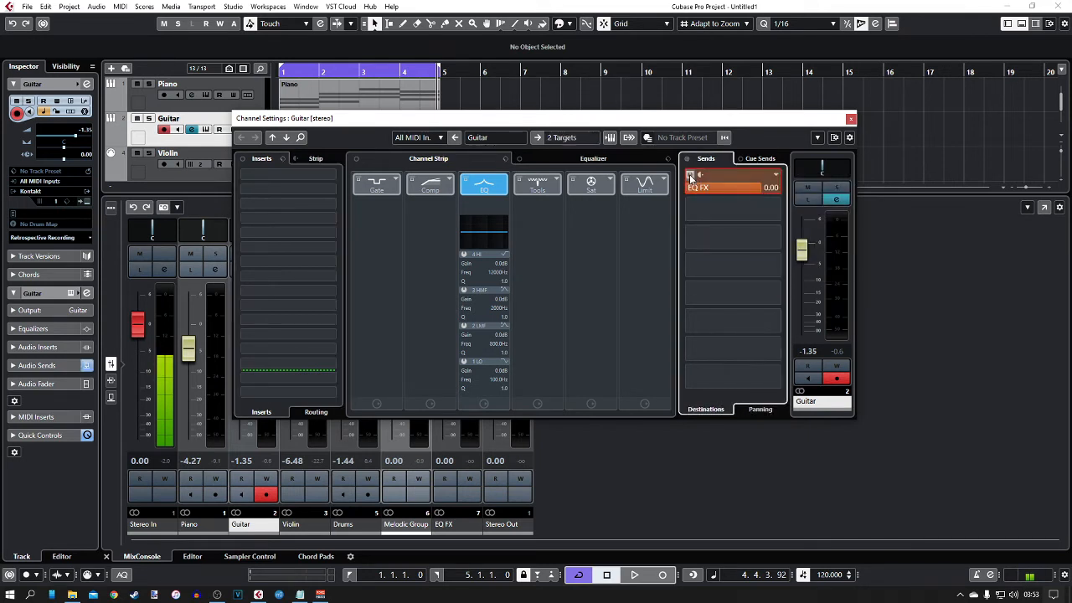
pyautogui.click(850, 118)
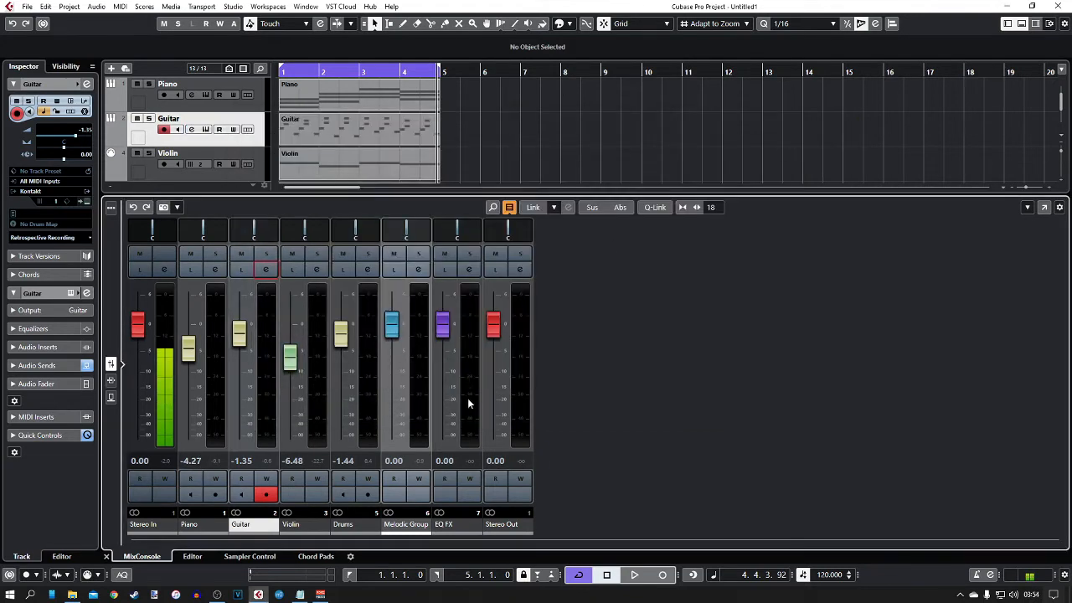
# Open the EQ FX channel's Frequency insert and raise band 1's low cut to about 463 Hz during playback
pyautogui.click(470, 270)
pyautogui.moveTo(422, 121); pyautogui.dragTo(605, 143)
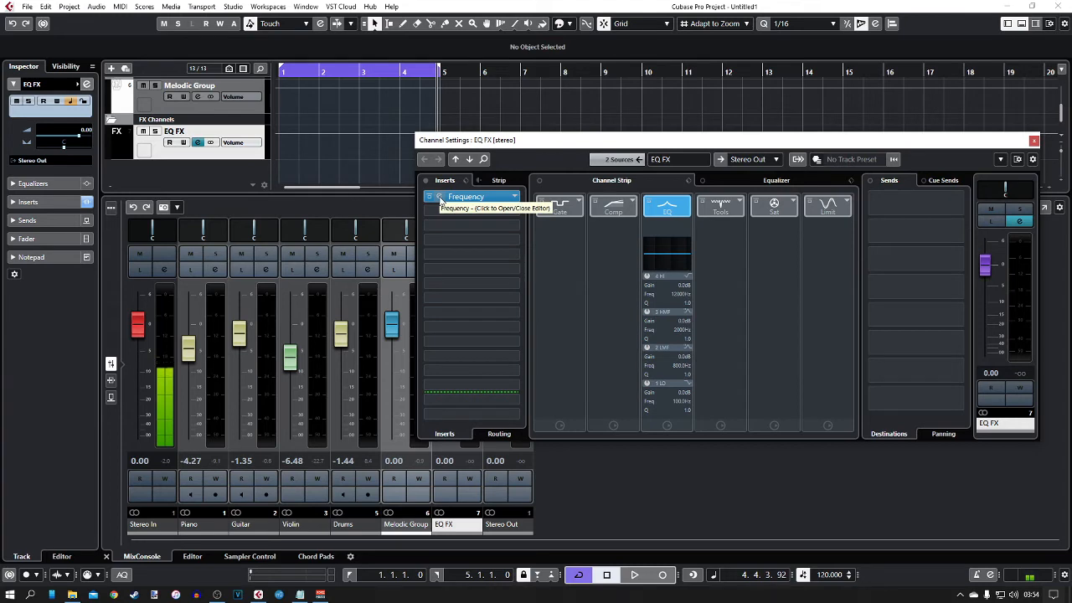
pyautogui.click(439, 201)
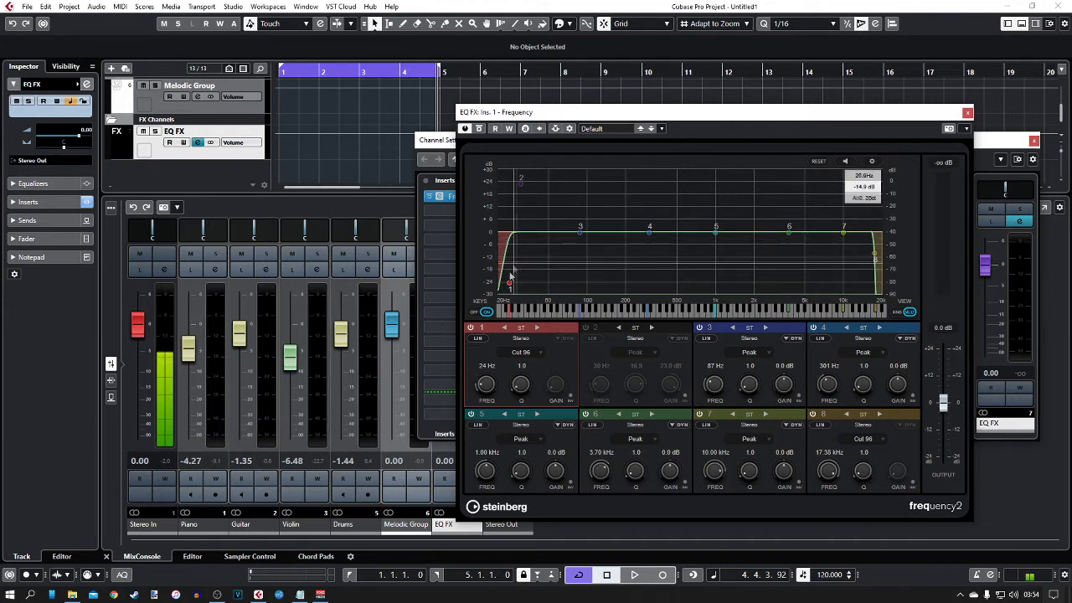
pyautogui.press('space')
pyautogui.moveTo(510, 285); pyautogui.dragTo(645, 300)
pyautogui.moveTo(667, 305)
pyautogui.mouseDown()
pyautogui.moveTo(862, 311)
pyautogui.moveTo(674, 308)
pyautogui.mouseUp()
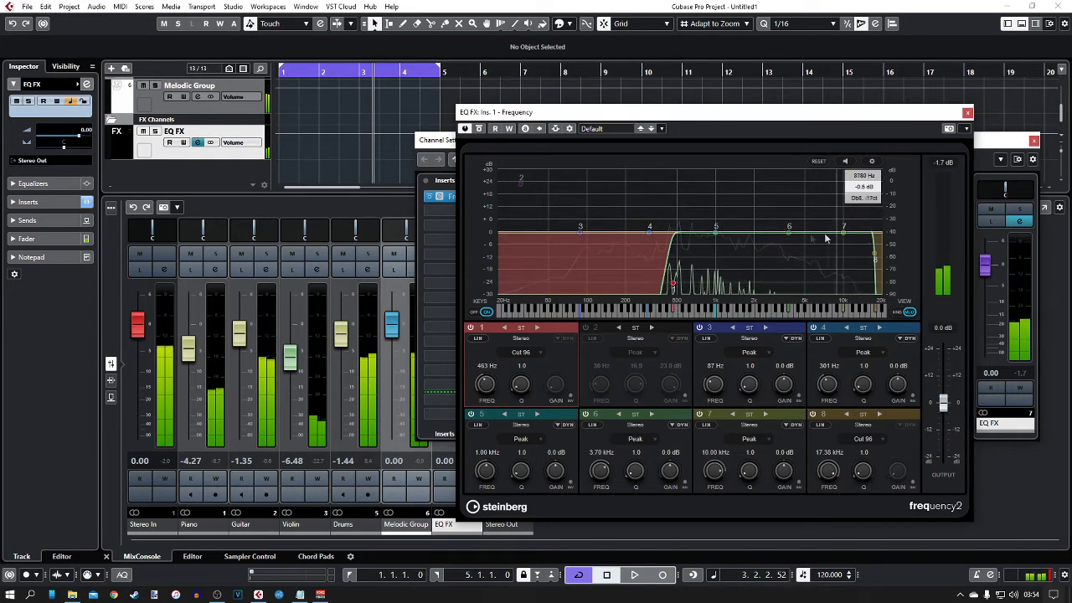
# Play the song, boost band 6 by about 11.2 dB at about 4.48 kHz, and close the Frequency editor
pyautogui.press('space')
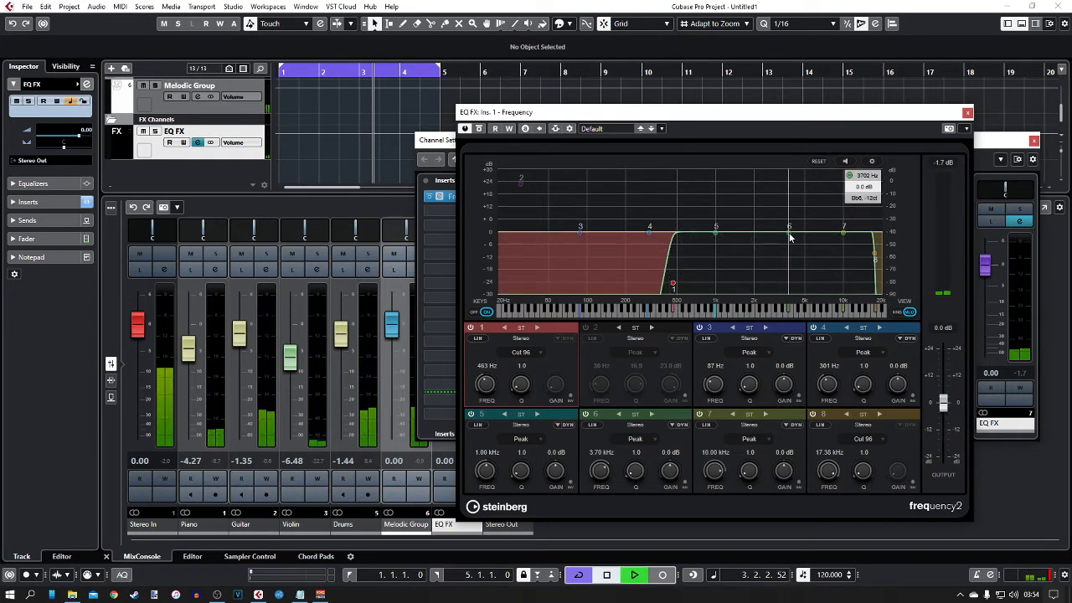
pyautogui.moveTo(788, 239); pyautogui.dragTo(799, 212)
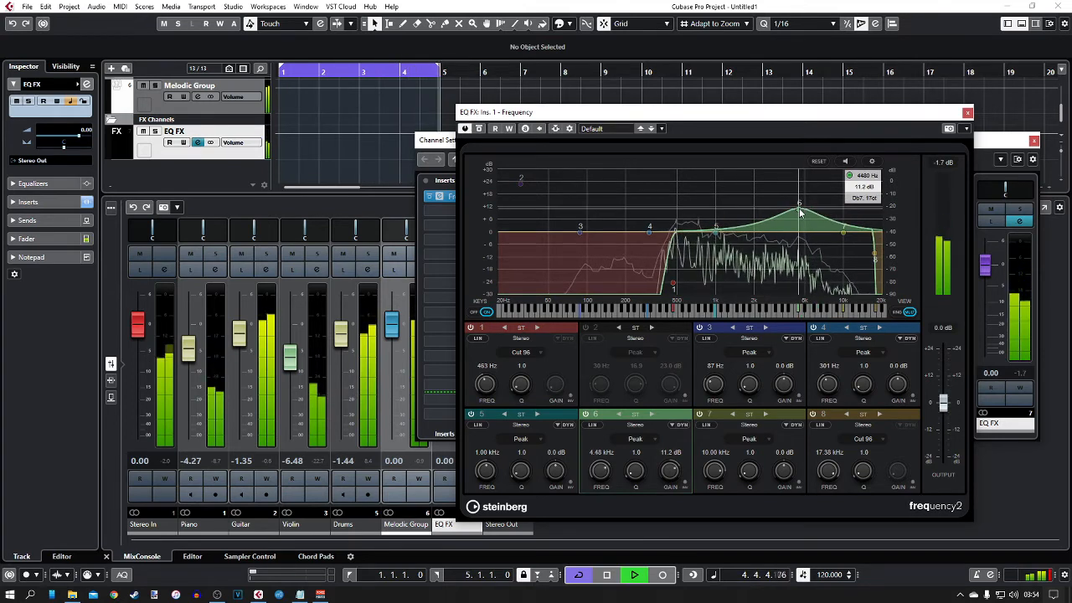
pyautogui.click(966, 111)
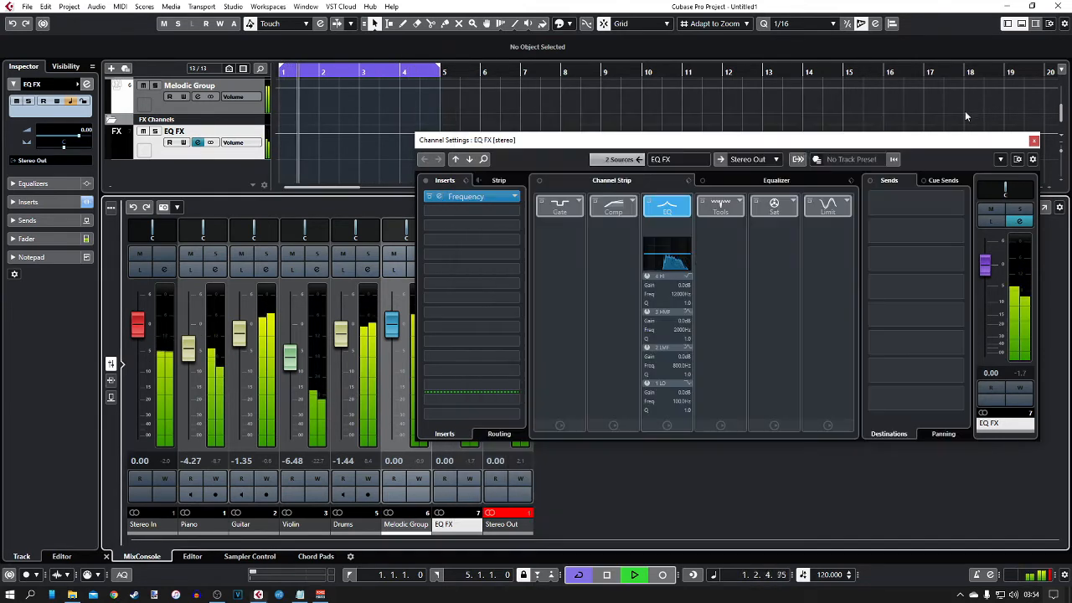
# Solo the EQ FX channel and lower the Guitar channel's EQ FX send level to about -9.19 during playback
pyautogui.click(1033, 141)
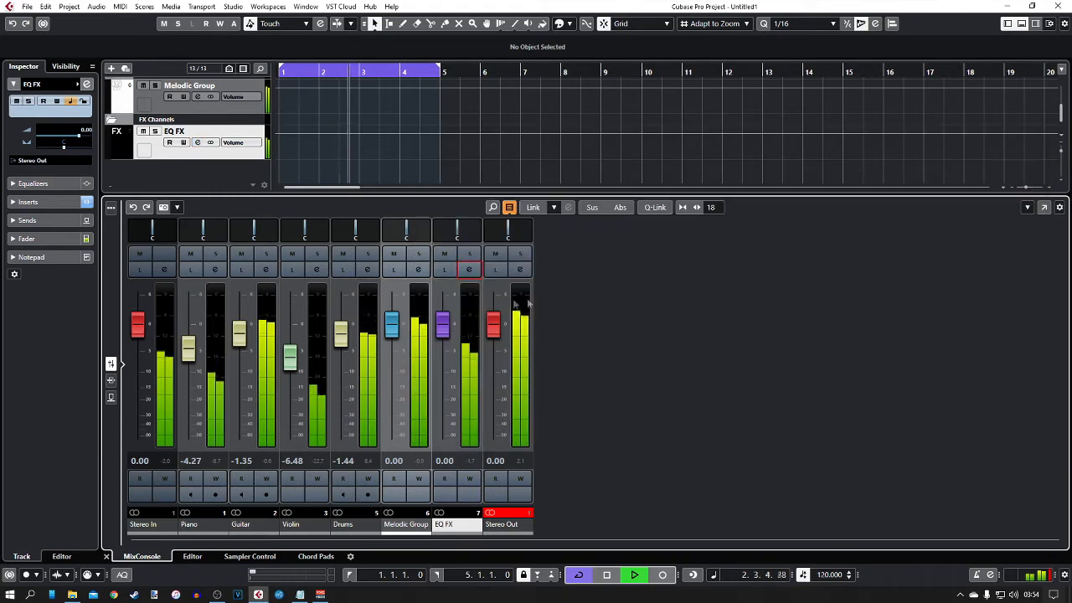
pyautogui.click(469, 257)
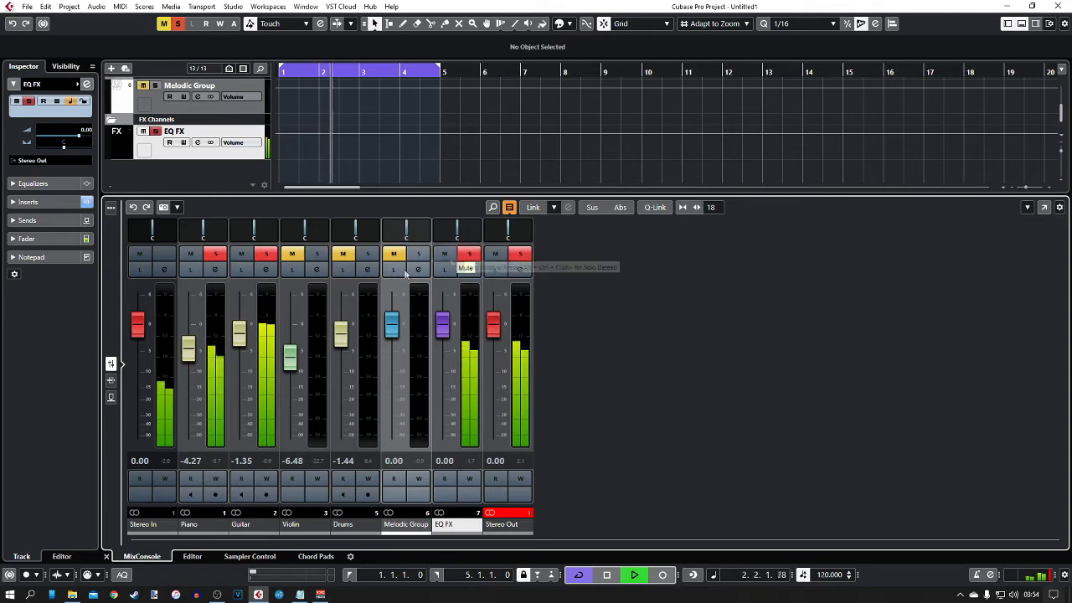
pyautogui.click(265, 268)
pyautogui.click(935, 212)
pyautogui.moveTo(882, 222); pyautogui.dragTo(887, 221)
pyautogui.press('space')
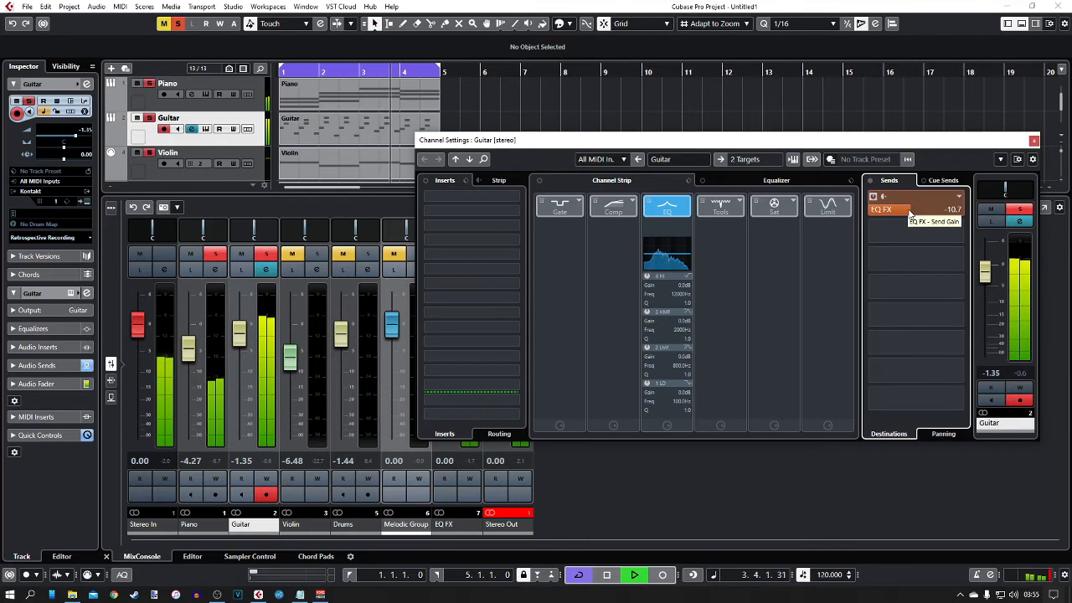
pyautogui.moveTo(908, 211); pyautogui.dragTo(886, 232)
# Clear the Guitar and Piano solos, reset the Guitar's EQ FX send level to 0.00 during playback, and close the channel settings
pyautogui.click(1018, 210)
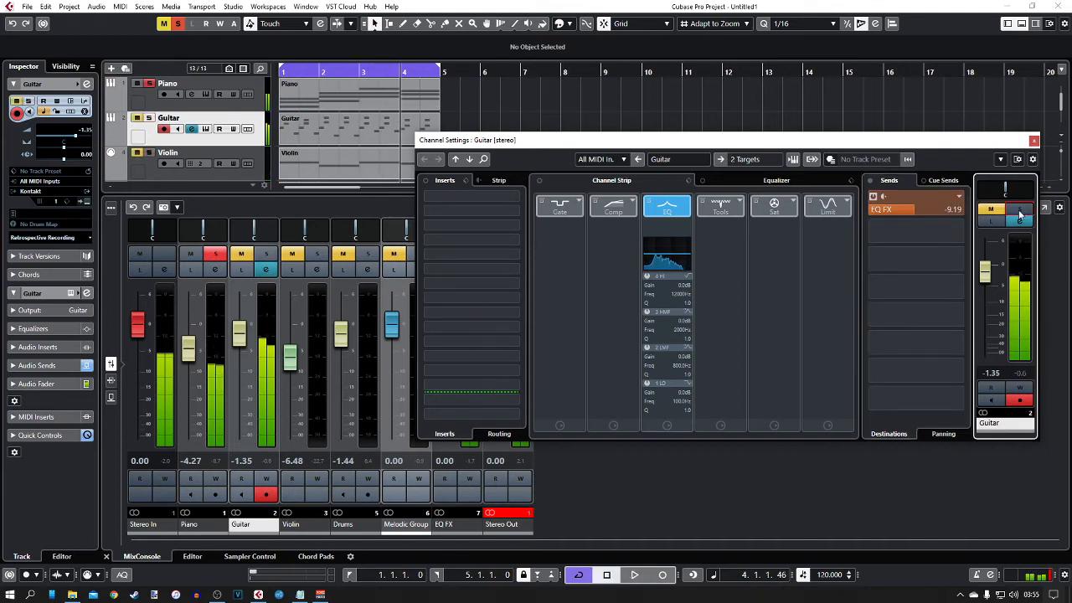
pyautogui.click(215, 254)
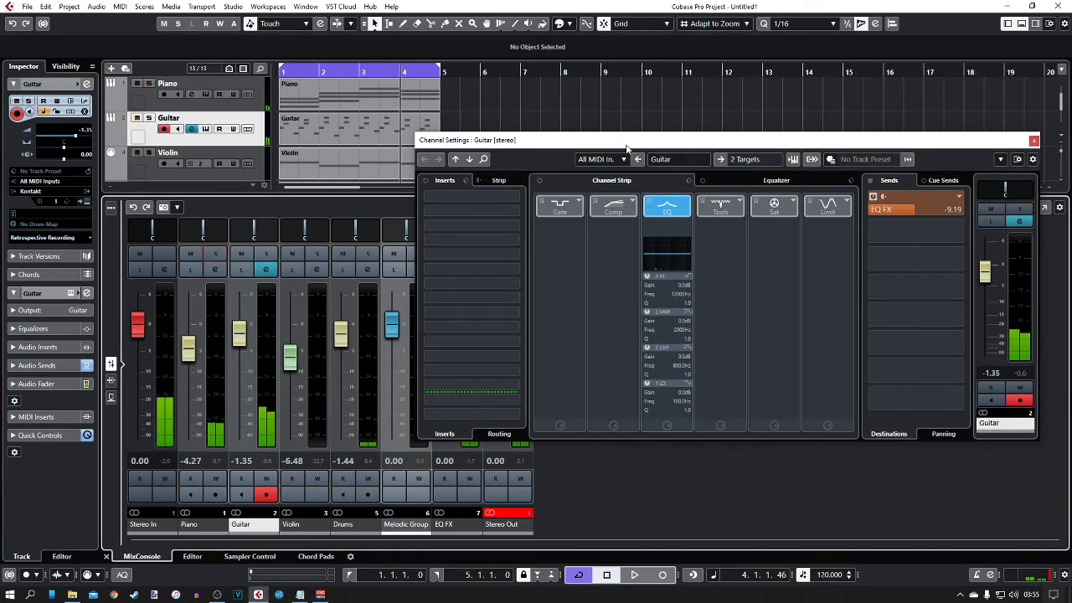
pyautogui.press('space')
pyautogui.moveTo(911, 212)
pyautogui.mouseDown()
pyautogui.moveTo(872, 233)
pyautogui.moveTo(945, 216)
pyautogui.moveTo(925, 222)
pyautogui.mouseUp()
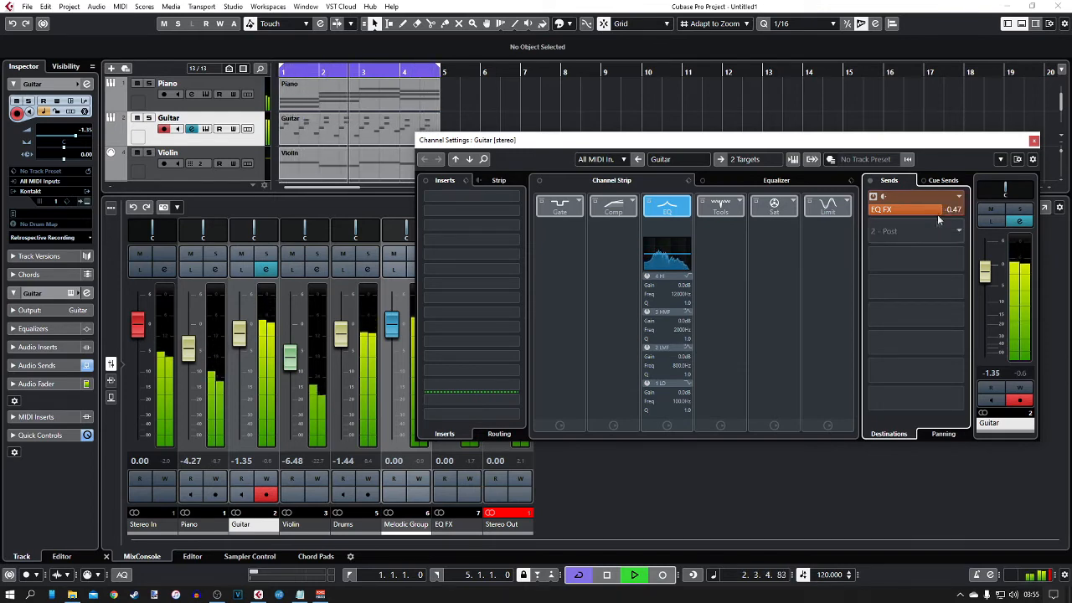
pyautogui.keyDown('ctrl'); pyautogui.click(941, 210); pyautogui.keyUp('ctrl')
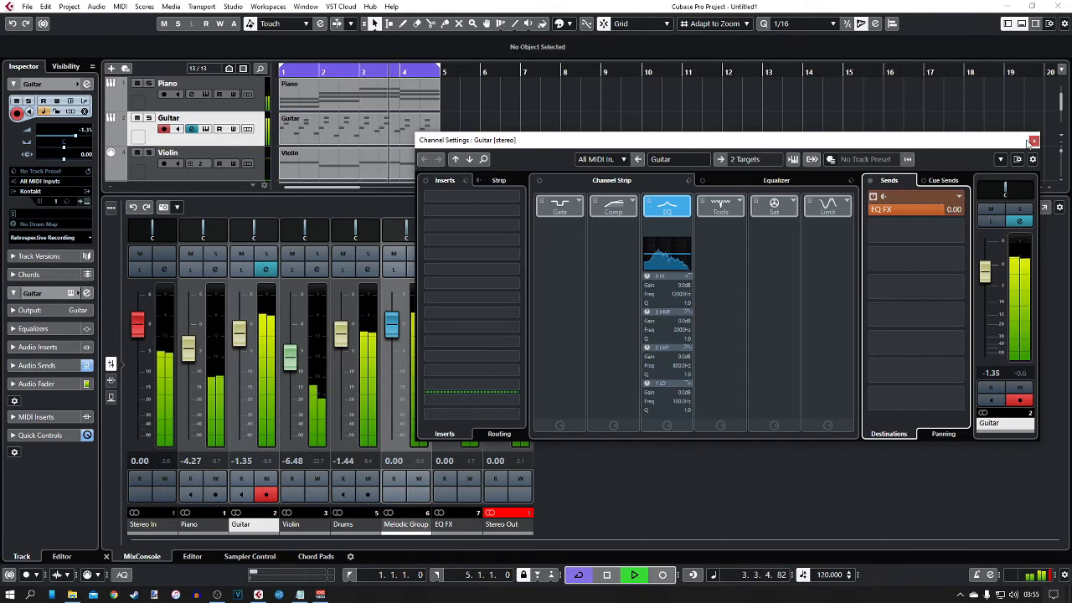
pyautogui.press('space')
pyautogui.click(1033, 140)
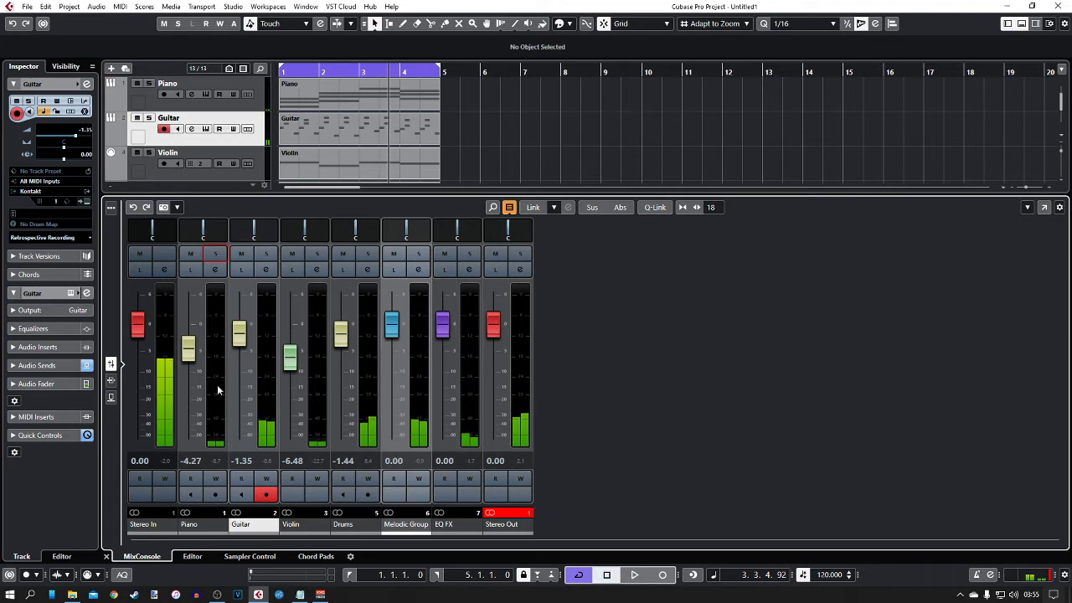
# Play the song, pull the EQ FX channel's fader down to -∞, and return it to 0.00 before stopping playback
pyautogui.press('space')
pyautogui.moveTo(448, 333); pyautogui.dragTo(447, 450)
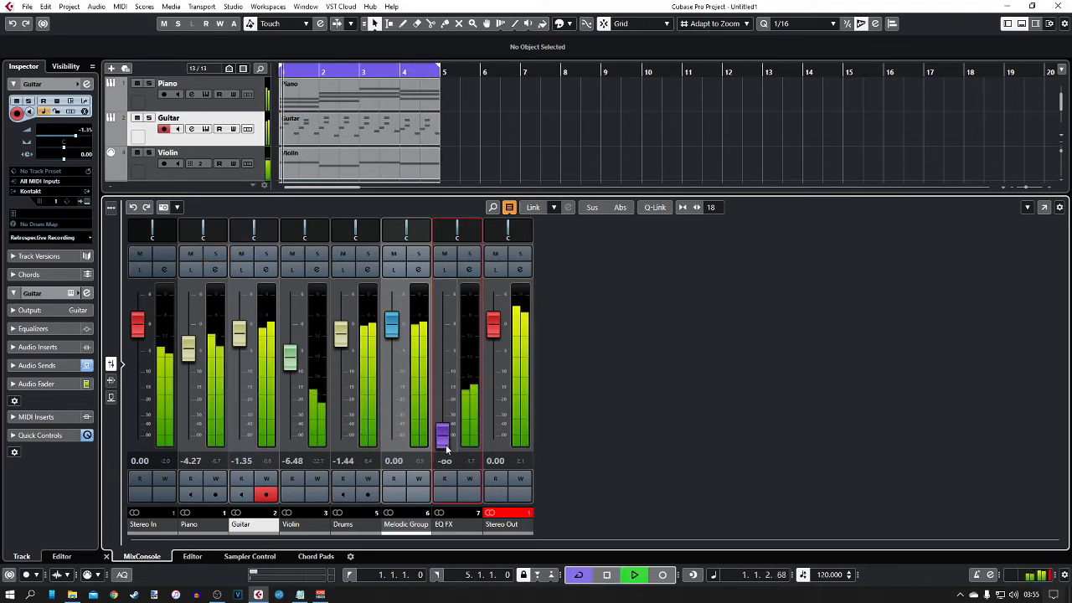
pyautogui.moveTo(446, 449); pyautogui.dragTo(453, 333)
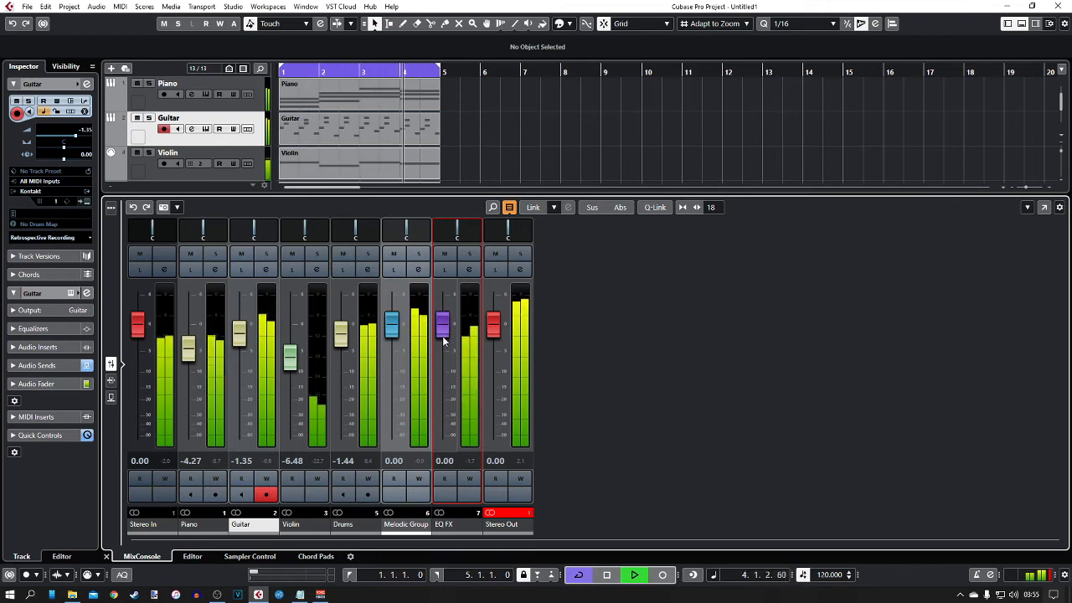
pyautogui.press('space')
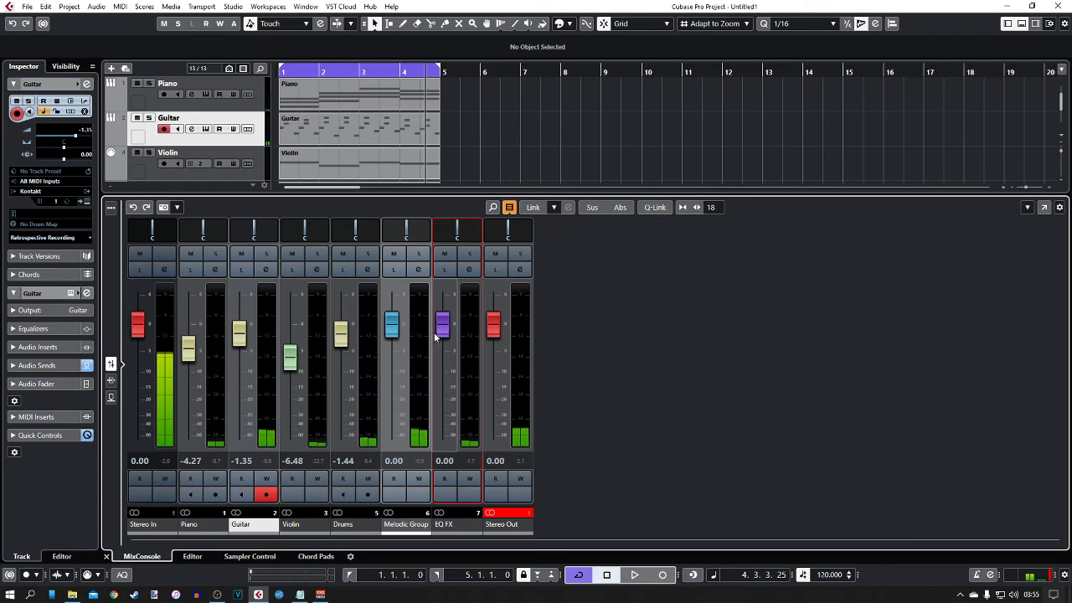
# Open the Guitar channel settings and switch its EQ FX send to post-fader
pyautogui.click(265, 270)
pyautogui.moveTo(913, 146); pyautogui.dragTo(754, 143)
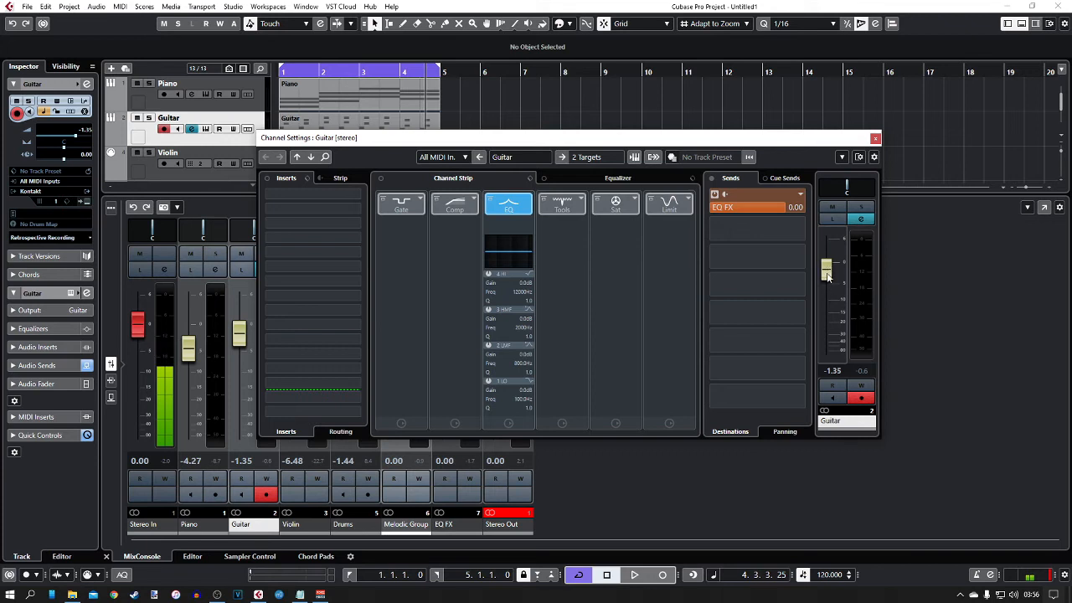
pyautogui.click(725, 194)
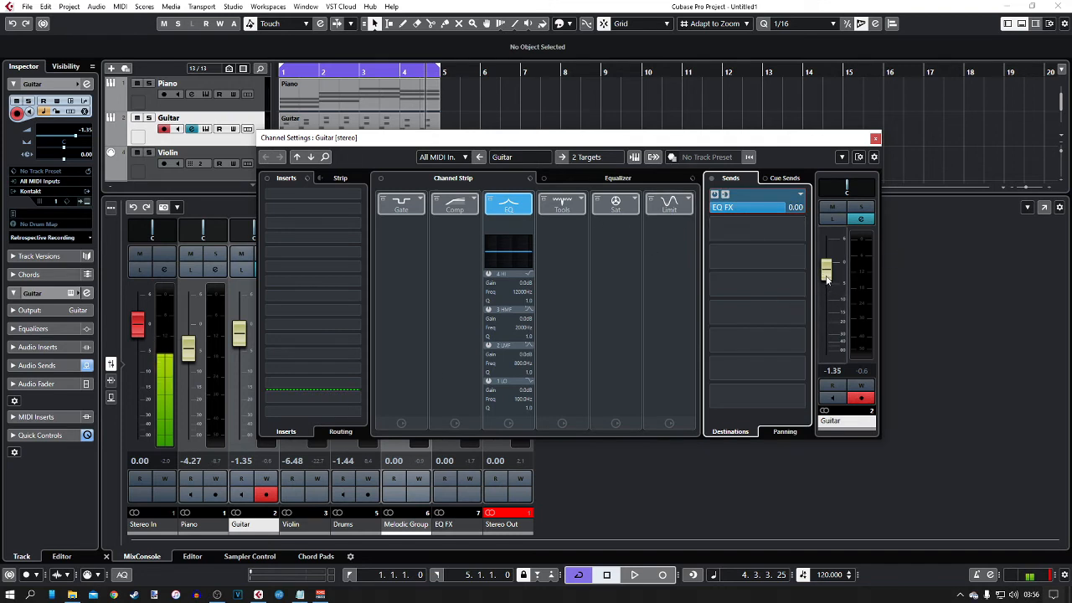
# Lower the Guitar fader to about -31.6, play the song, and raise the fader to about -0.10
pyautogui.moveTo(828, 279); pyautogui.dragTo(830, 347)
pyautogui.press('space')
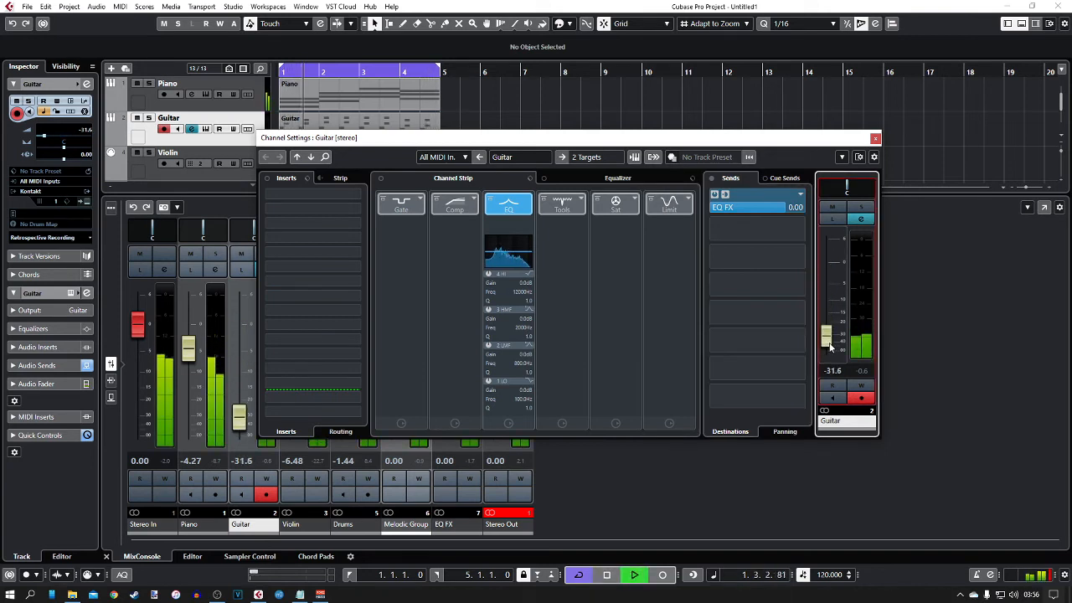
pyautogui.moveTo(829, 346); pyautogui.dragTo(833, 270)
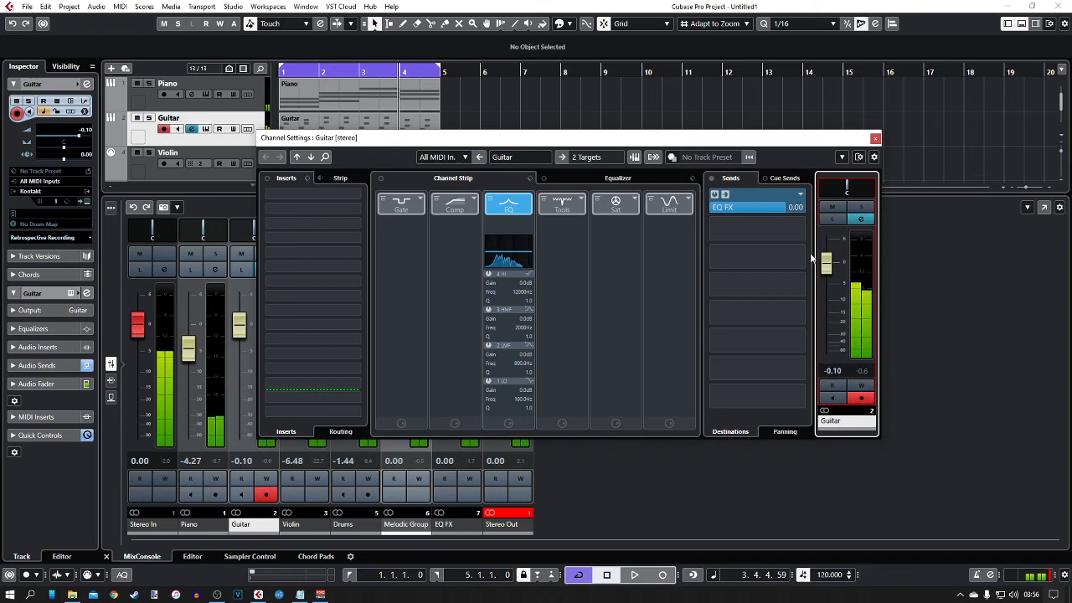
# Switch the Guitar's EQ FX send back to pre-fader and close the Guitar and Violin channel settings
pyautogui.click(725, 195)
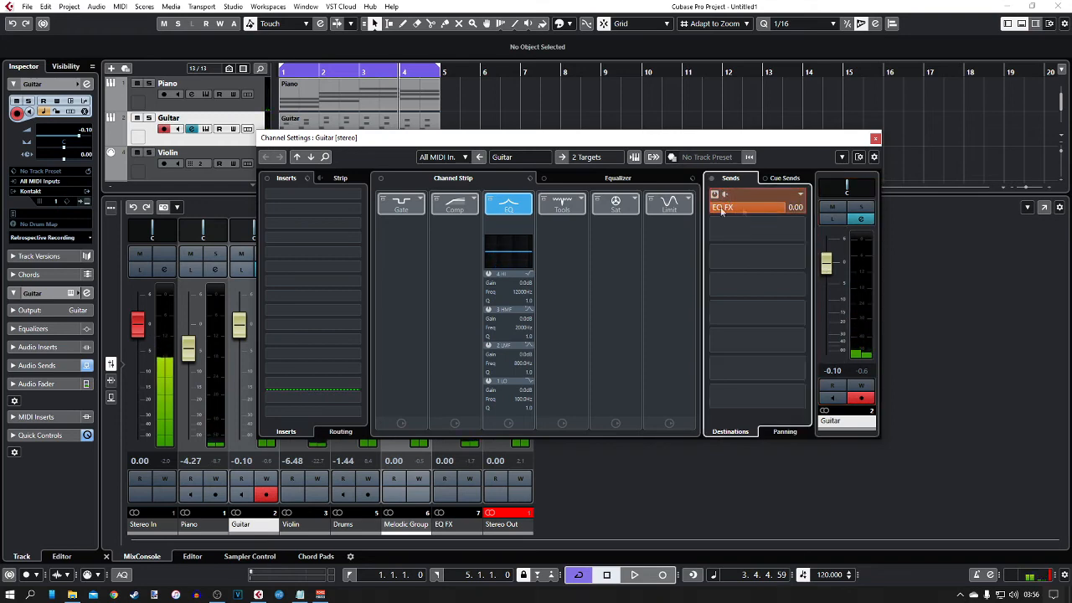
pyautogui.click(875, 139)
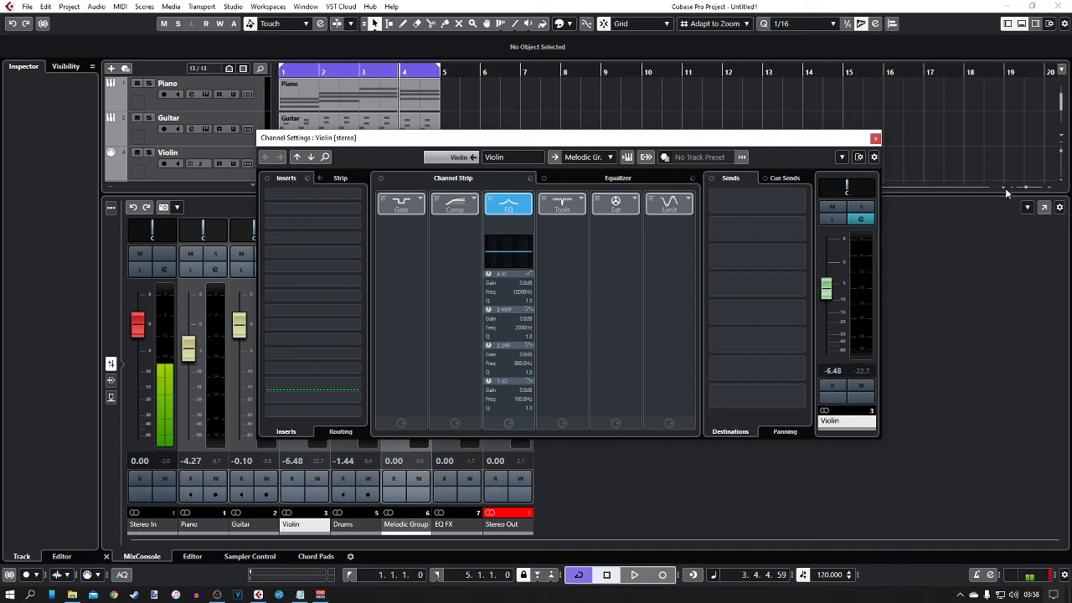
pyautogui.click(874, 139)
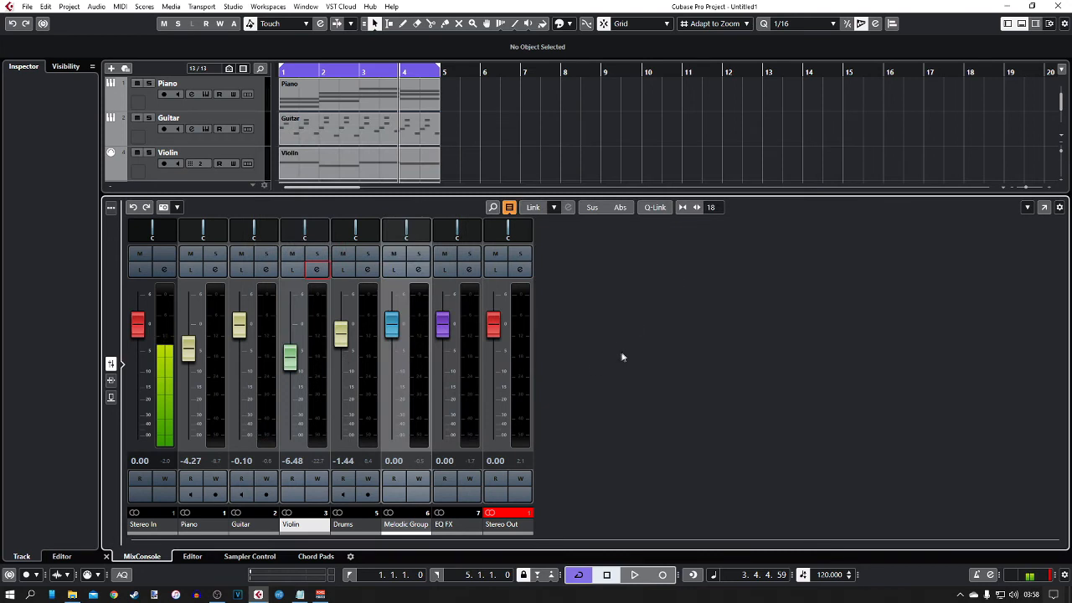